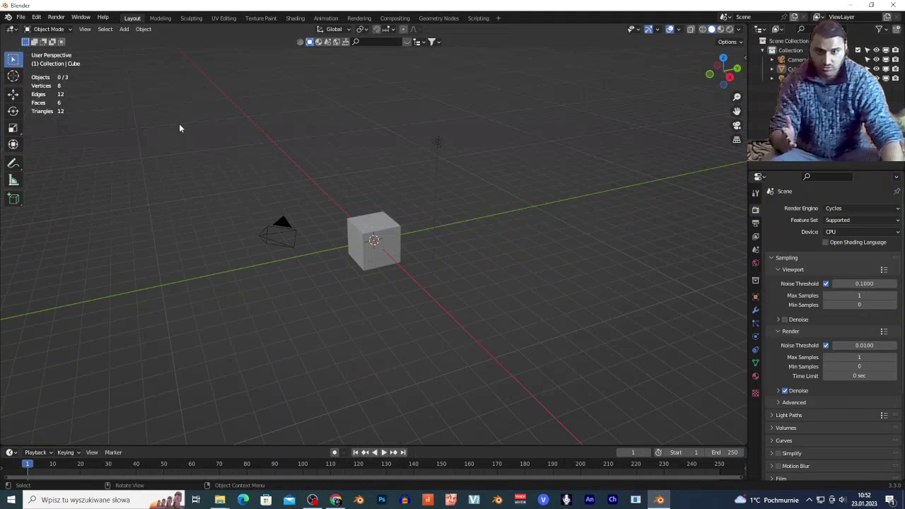
Delete the default cube from the scene and go to the Preferences
{"action": "left_click", "coordinate": [393, 238]}
{"action": "key", "text": "x"}
{"action": "left_click", "coordinate": [393, 234]}
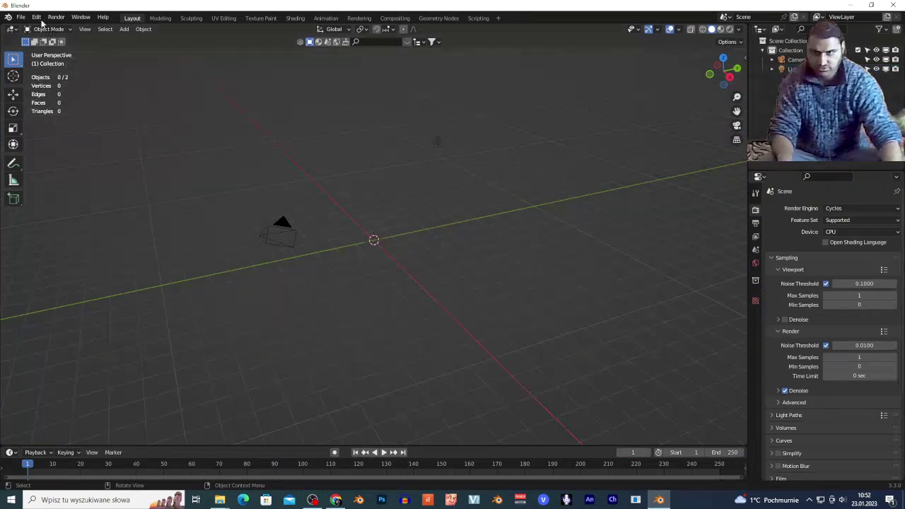
{"action": "left_click", "coordinate": [36, 17]}
Enable the Import Images as Planes add-on via an 'IMAG' search, save preferences, return to the browser
{"action": "left_click", "coordinate": [60, 152]}
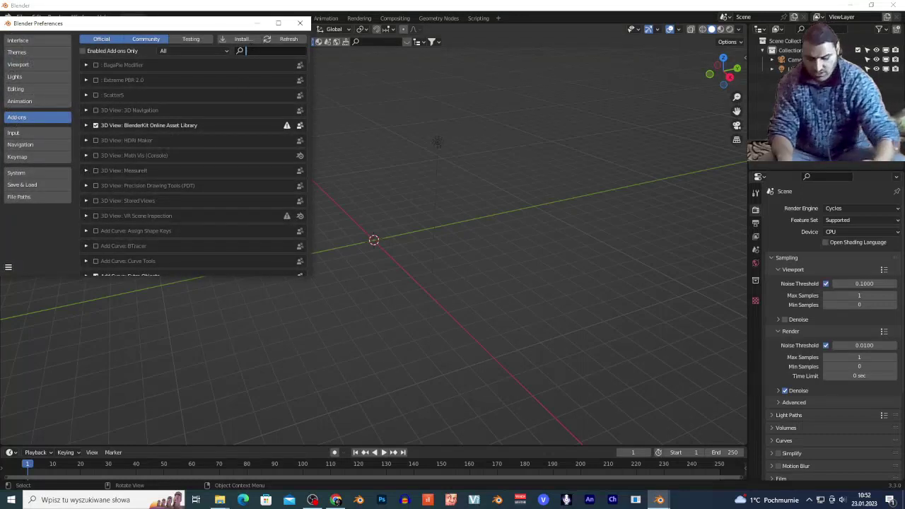
{"action": "type", "text": "IMAG"}
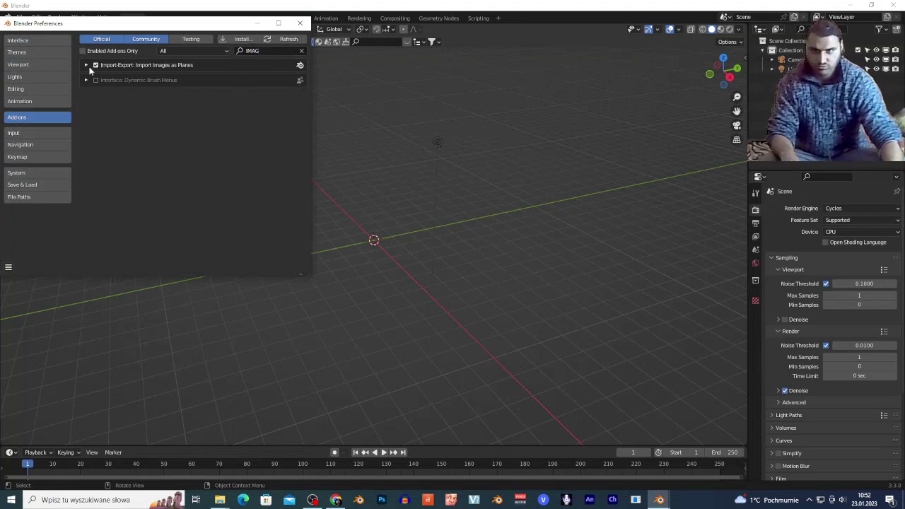
{"action": "left_click", "coordinate": [8, 269]}
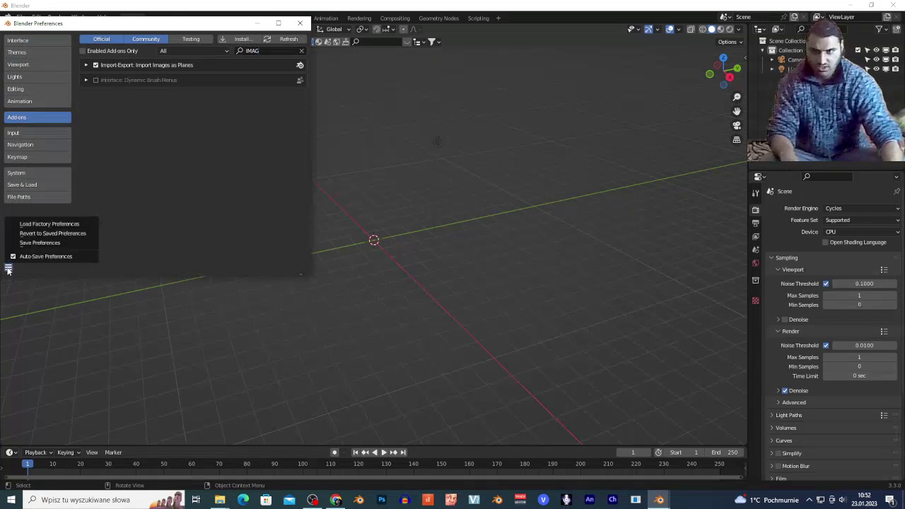
{"action": "left_click", "coordinate": [47, 244]}
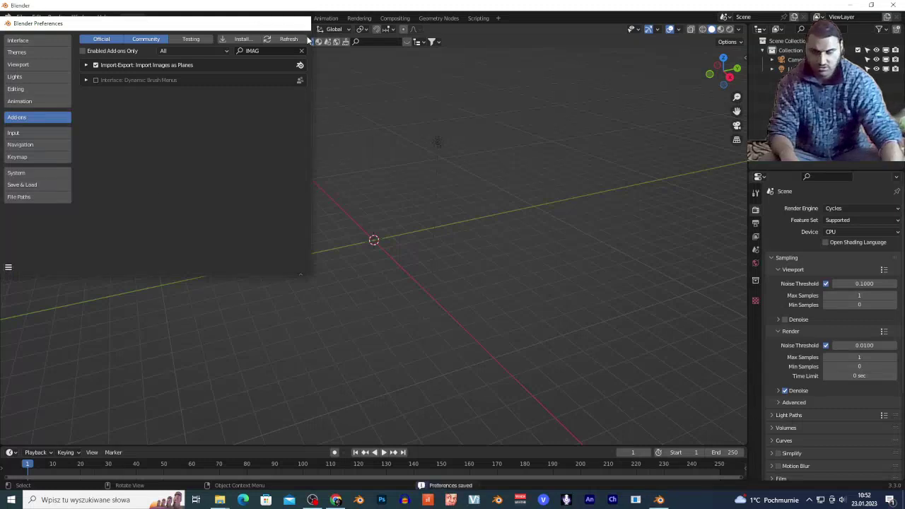
{"action": "left_click", "coordinate": [433, 327]}
{"action": "left_click", "coordinate": [336, 500]}
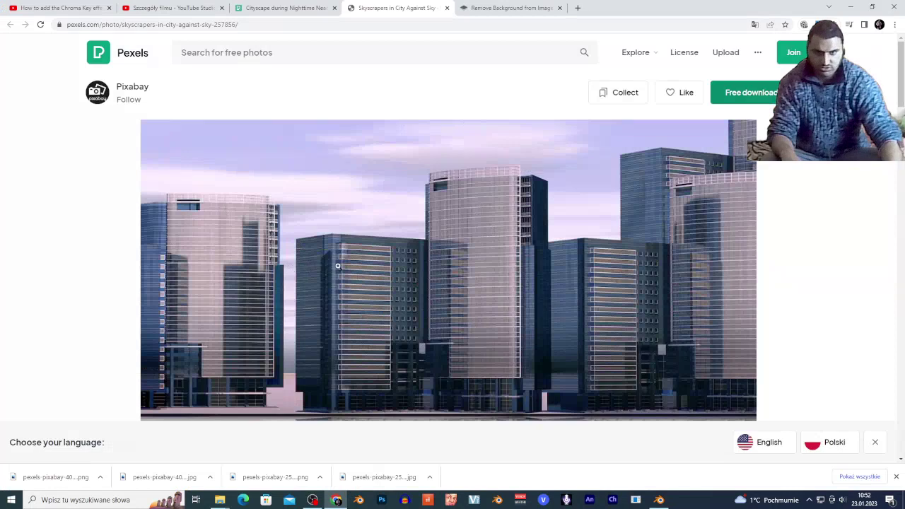
Review the remove.bg results showing the skyscraper photos with their backgrounds removed
{"action": "scroll", "coordinate": [339, 266], "scroll_direction": "down", "scroll_amount": 3}
{"action": "left_click", "coordinate": [496, 8]}
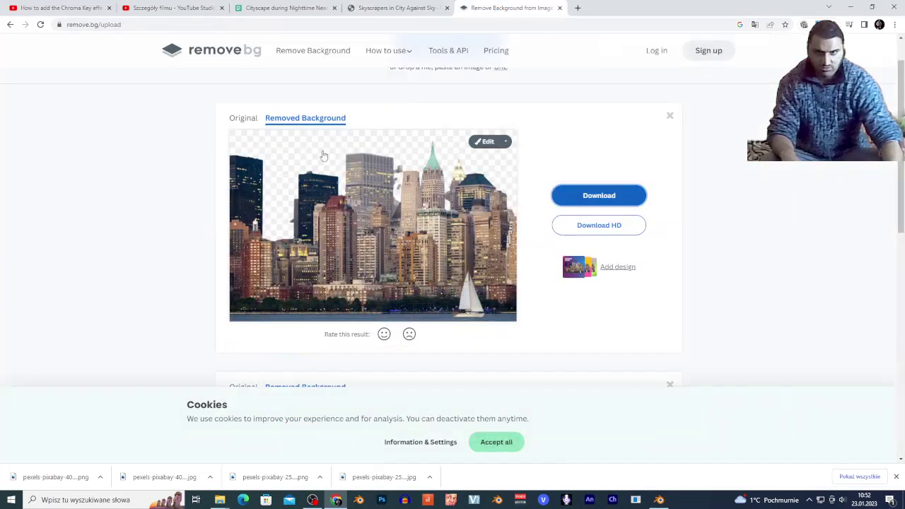
{"action": "scroll", "coordinate": [275, 134], "scroll_direction": "up", "scroll_amount": 1}
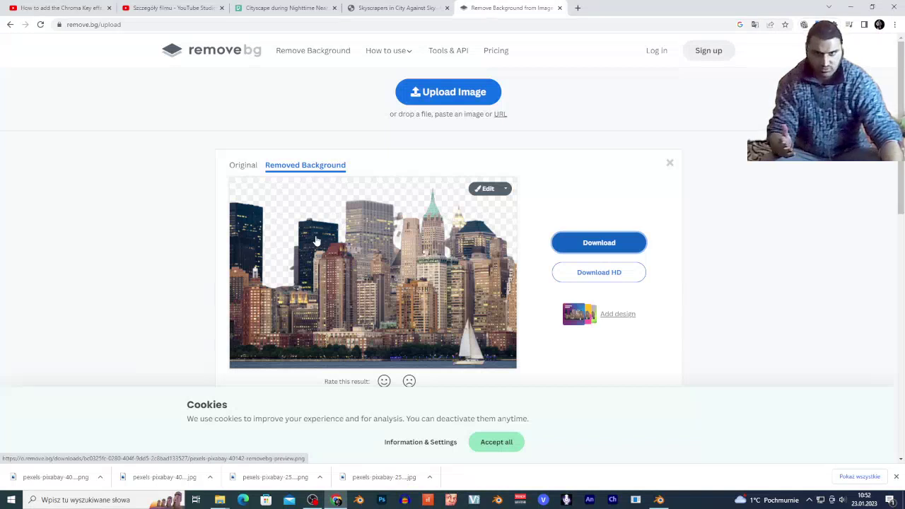
{"action": "scroll", "coordinate": [316, 241], "scroll_direction": "down", "scroll_amount": 7}
{"action": "scroll", "coordinate": [331, 172], "scroll_direction": "up", "scroll_amount": 3}
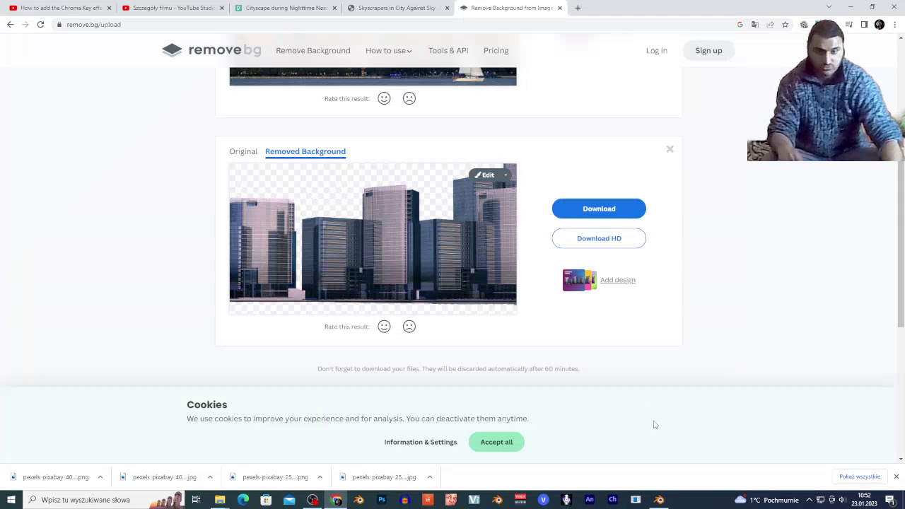
Add a plane mesh and scale it up about nine times to form the ground
{"action": "left_click", "coordinate": [659, 500]}
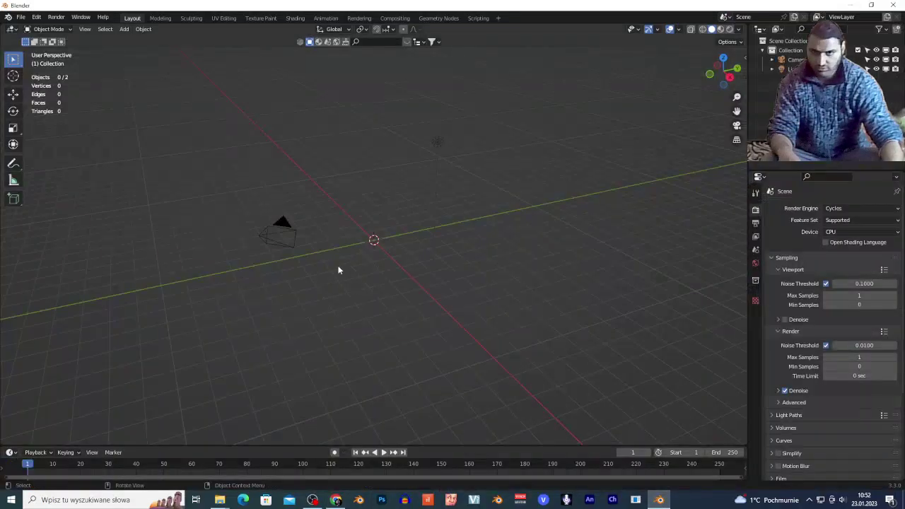
{"action": "key", "text": "shift+a"}
{"action": "mouse_move", "coordinate": [369, 240]}
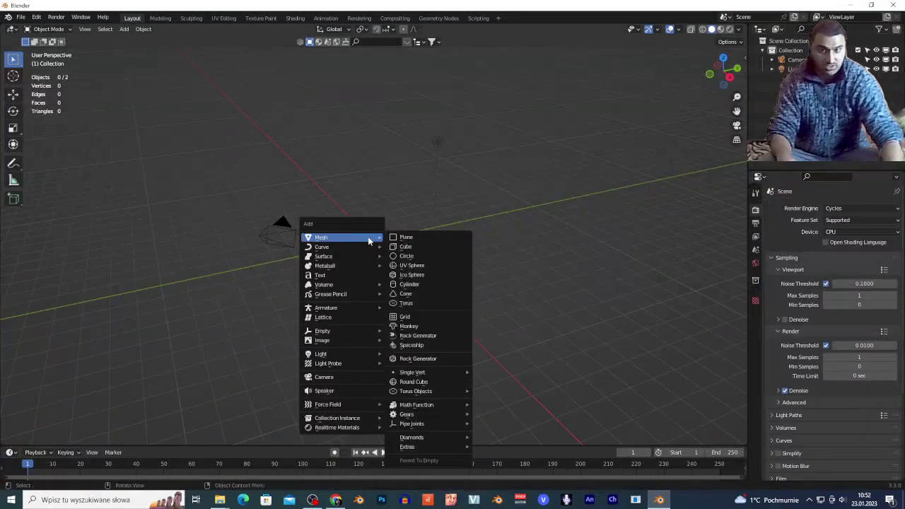
{"action": "left_click", "coordinate": [421, 238]}
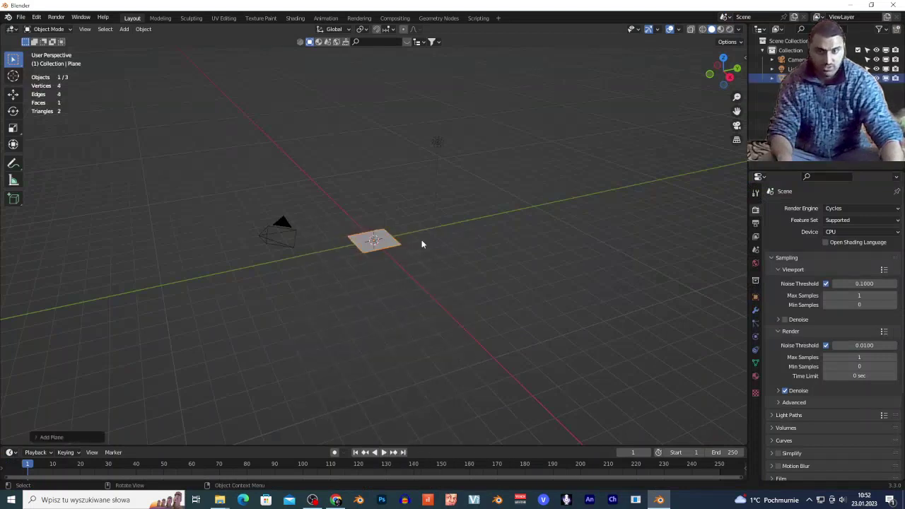
{"action": "key", "text": "s"}
{"action": "left_click", "coordinate": [65, 302]}
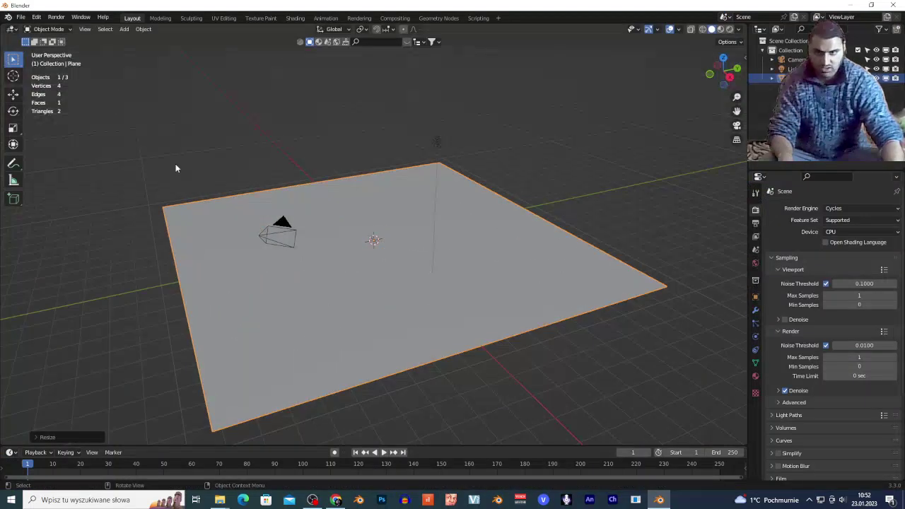
{"action": "left_click", "coordinate": [25, 17]}
Import SSSSSSS.png from the Downloads folder as an image plane
{"action": "left_click", "coordinate": [21, 17]}
{"action": "left_click", "coordinate": [15, 18]}
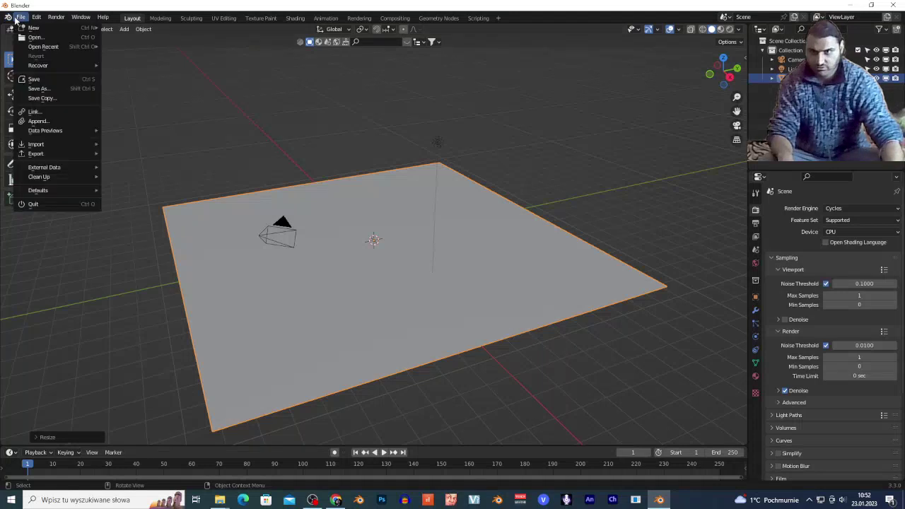
{"action": "mouse_move", "coordinate": [37, 146]}
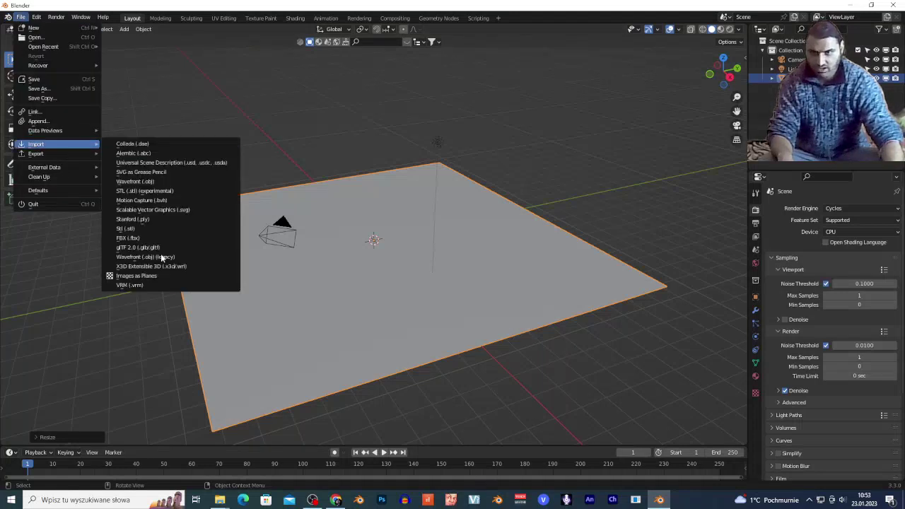
{"action": "left_click", "coordinate": [132, 277]}
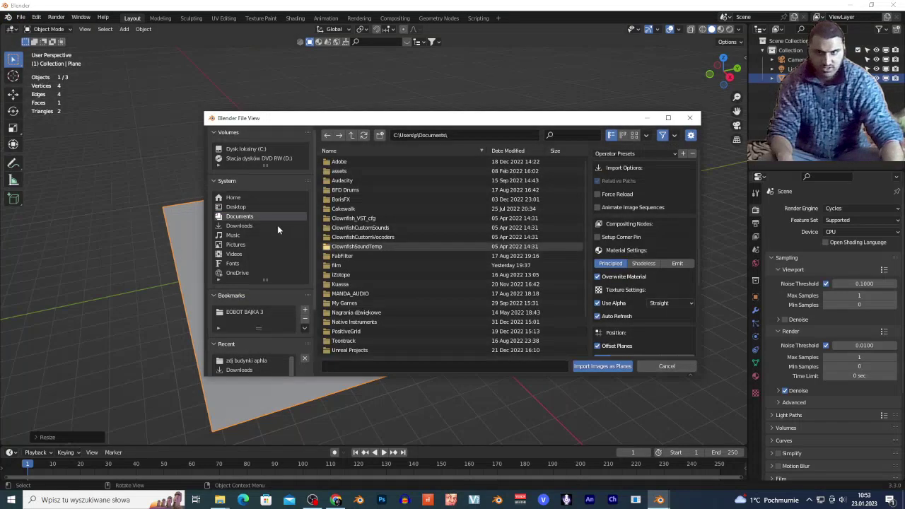
{"action": "left_click", "coordinate": [248, 225]}
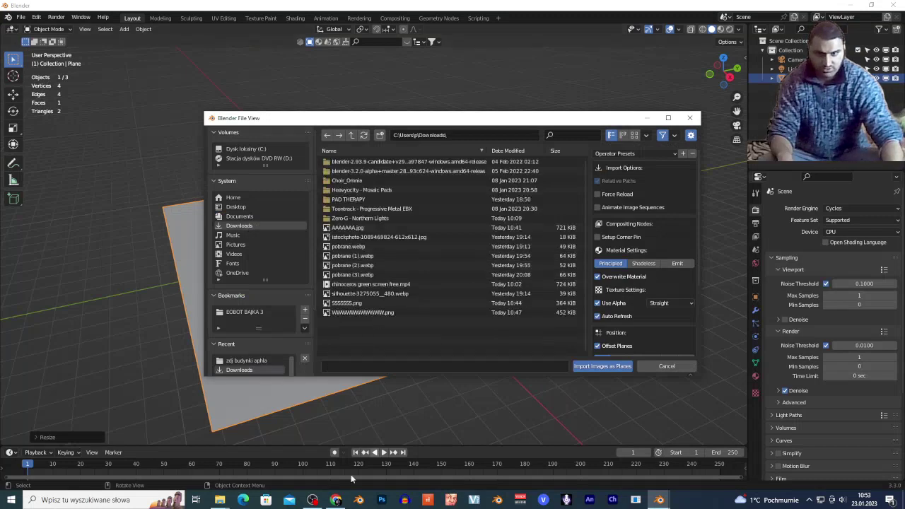
{"action": "left_click", "coordinate": [336, 500]}
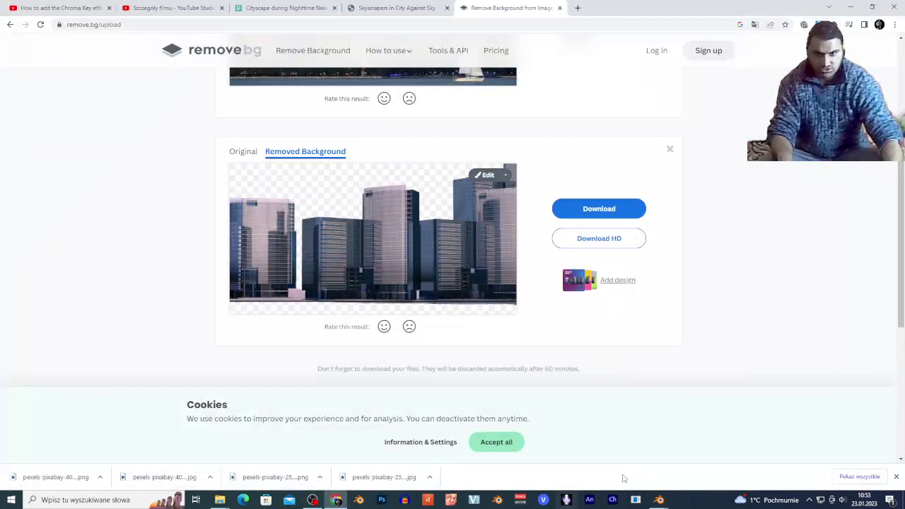
{"action": "mouse_move", "coordinate": [665, 501]}
{"action": "left_click", "coordinate": [676, 470]}
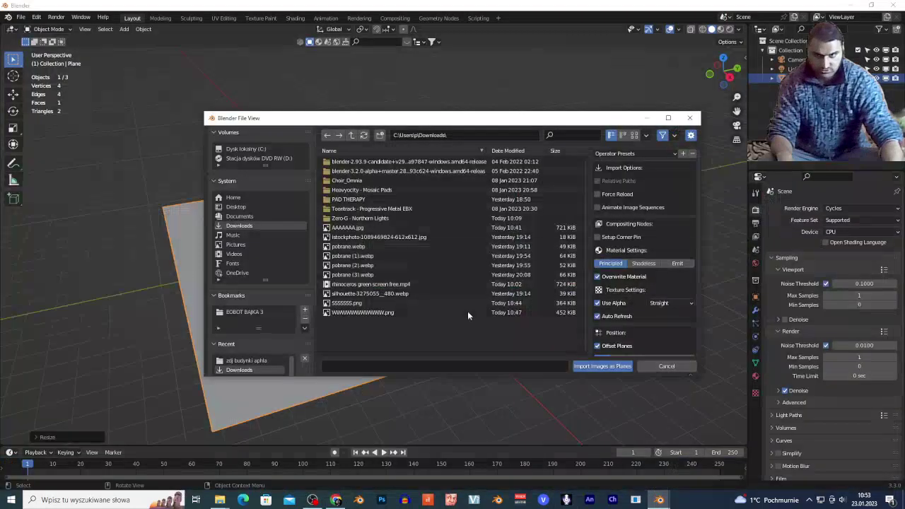
{"action": "double_click", "coordinate": [357, 304]}
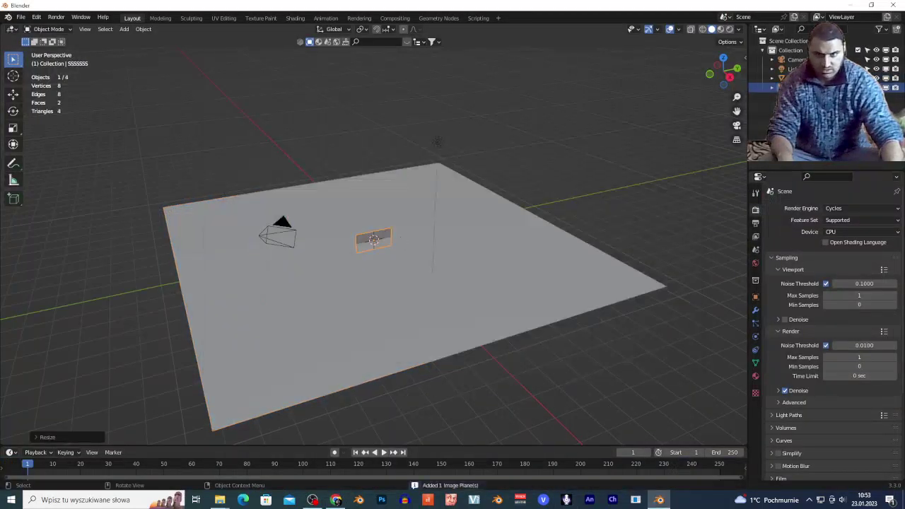
Enlarge the imported image plane, raise it along Z, and switch to rendered shading
{"action": "key", "text": "s"}
{"action": "left_click", "coordinate": [475, 177]}
{"action": "key", "text": "g"}
{"action": "key", "text": "z"}
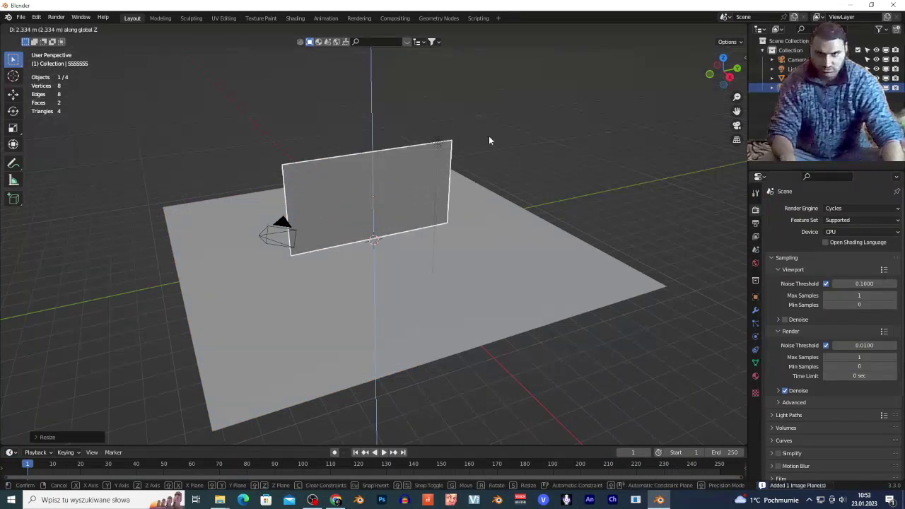
{"action": "left_click", "coordinate": [488, 134]}
{"action": "left_click", "coordinate": [730, 30]}
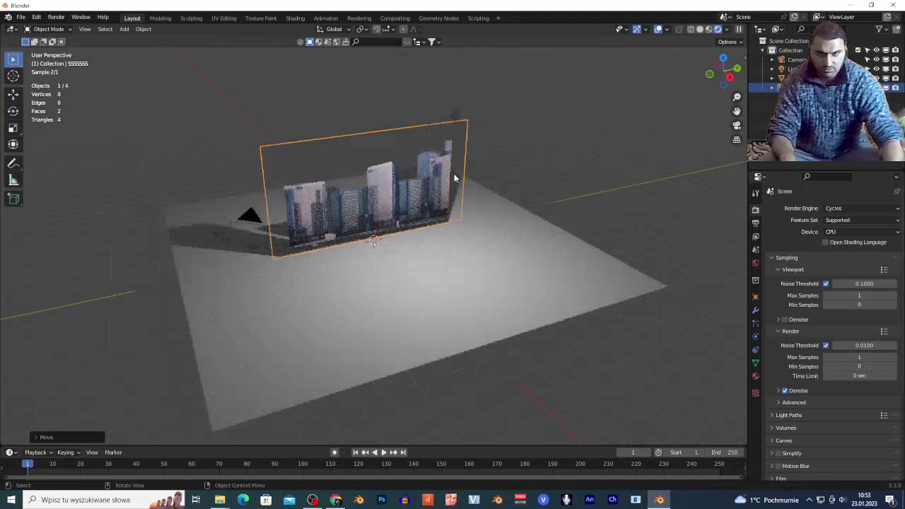
{"action": "scroll", "coordinate": [454, 177], "scroll_direction": "up", "scroll_amount": 5}
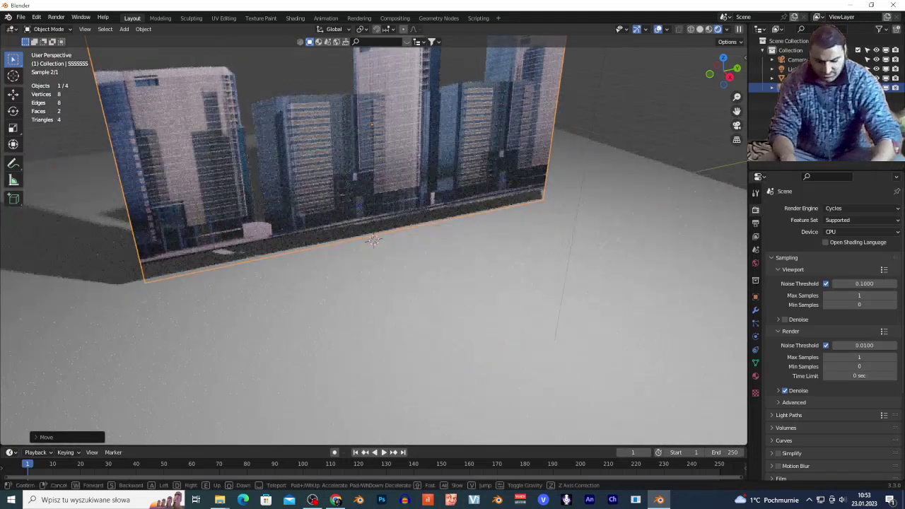
Walk the view around to face the image plane from farther back
{"action": "key", "text": "shift+grave"}
{"action": "key", "text": "d"}
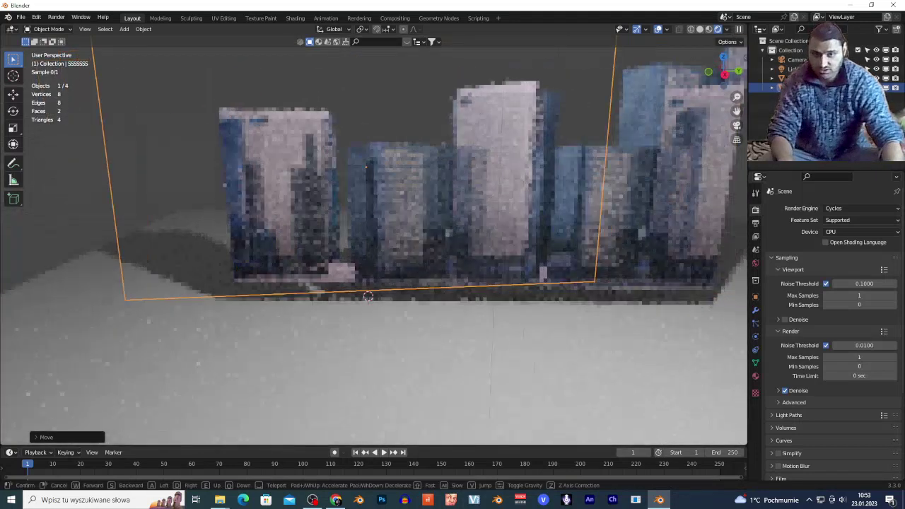
{"action": "key", "text": "s"}
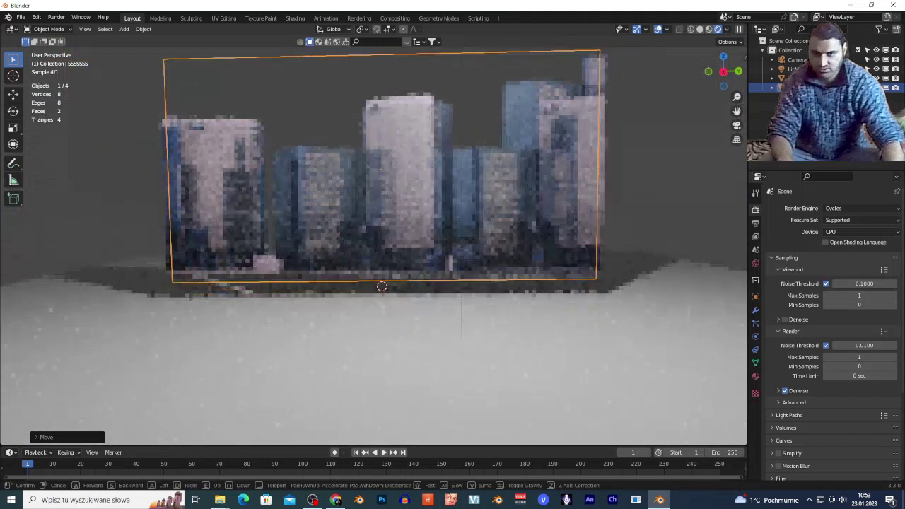
{"action": "left_click", "coordinate": [407, 167]}
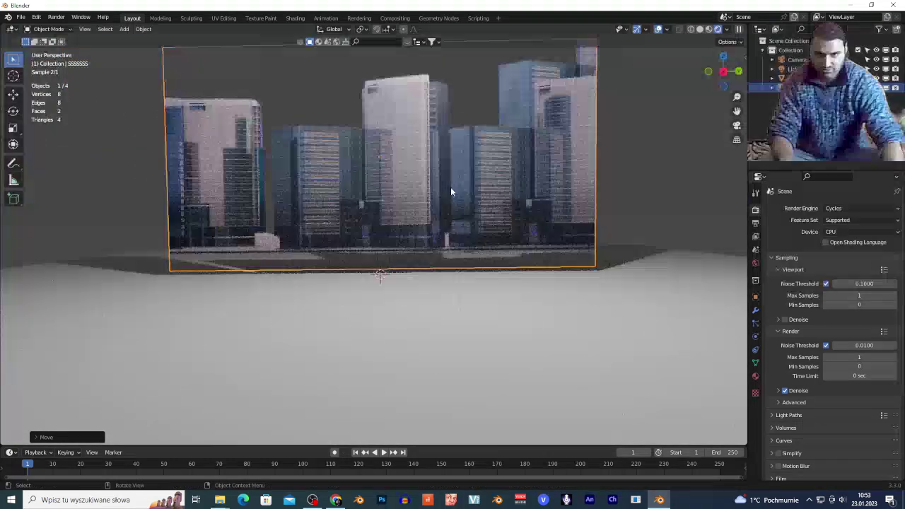
Raise, enlarge and reposition the skyline plane so it fills the view as a backdrop
{"action": "key", "text": "g"}
{"action": "key", "text": "z"}
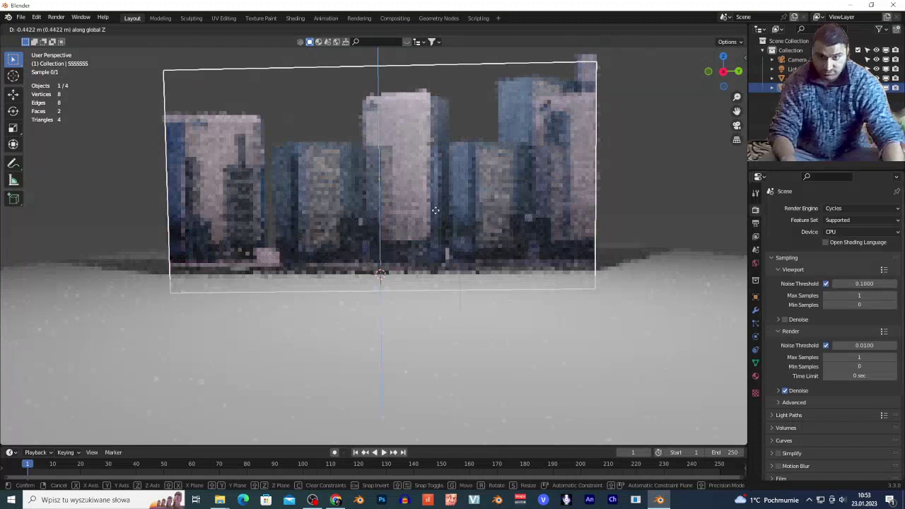
{"action": "left_click", "coordinate": [436, 210]}
{"action": "key", "text": "s"}
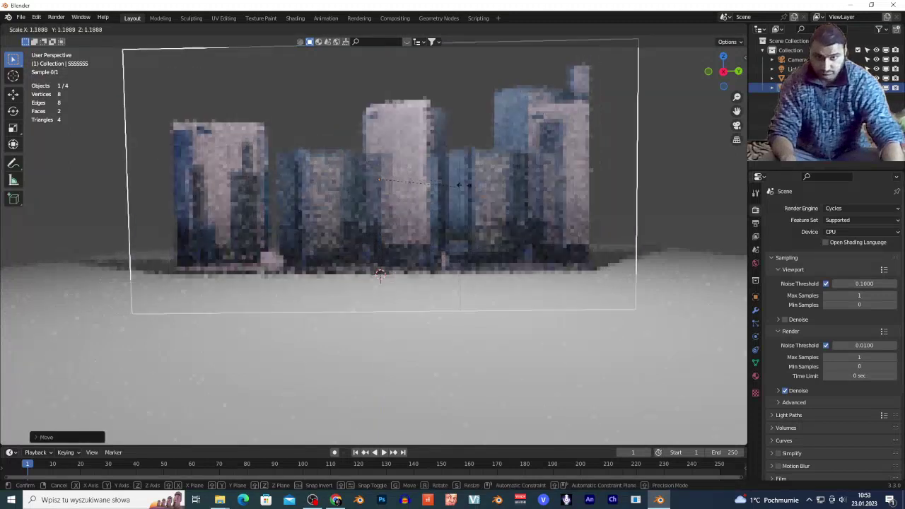
{"action": "left_click", "coordinate": [299, 115]}
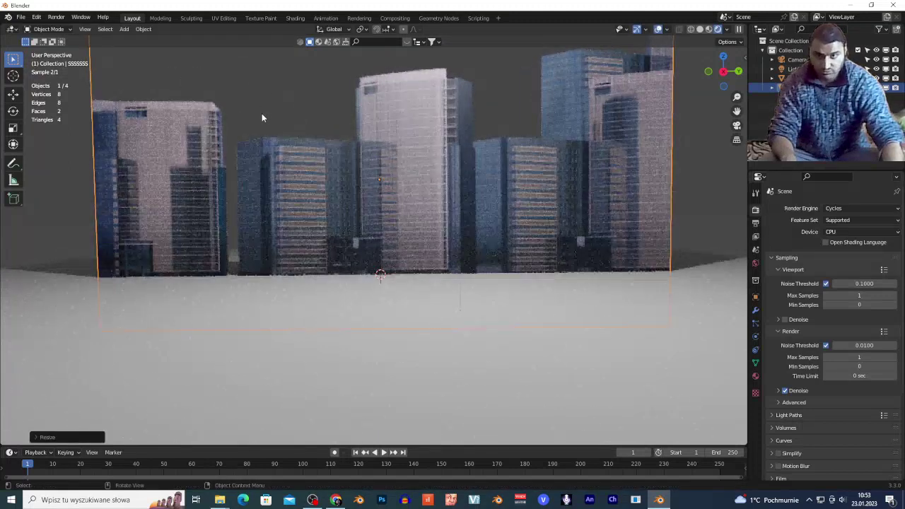
{"action": "key", "text": "g"}
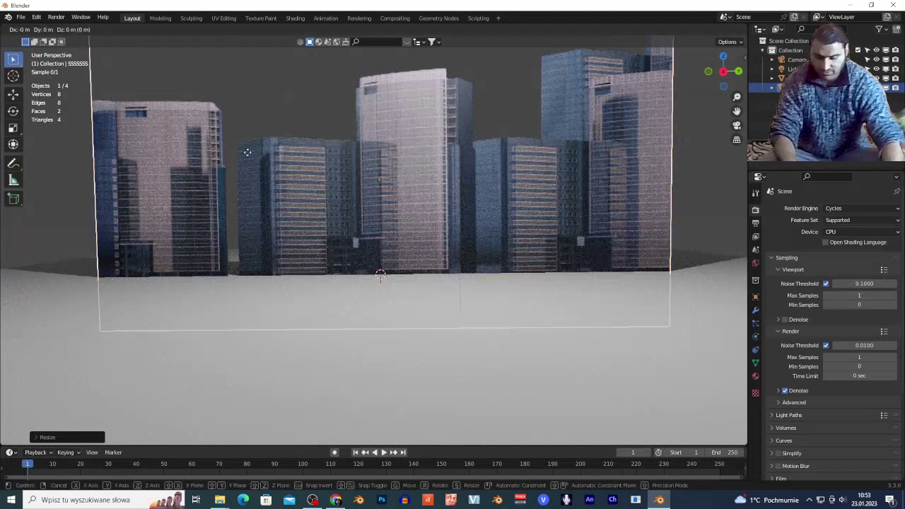
{"action": "left_click", "coordinate": [408, 203]}
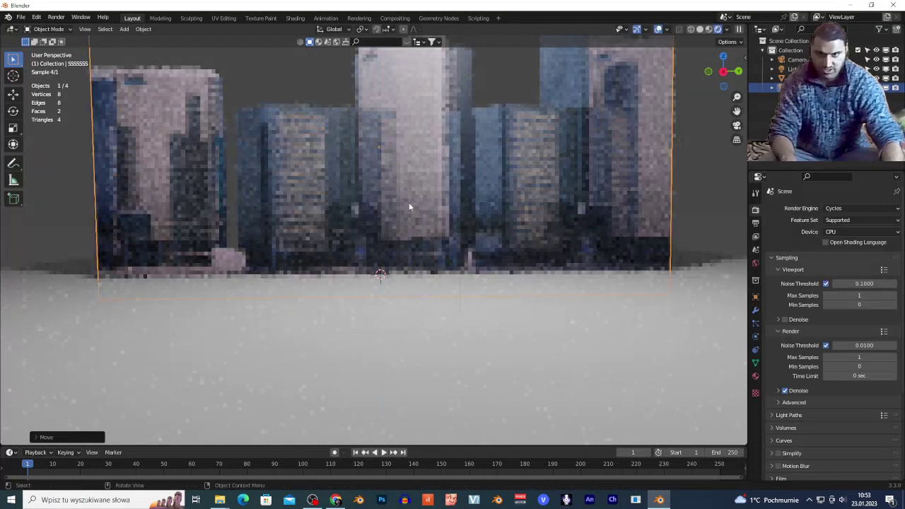
{"action": "left_click", "coordinate": [75, 212]}
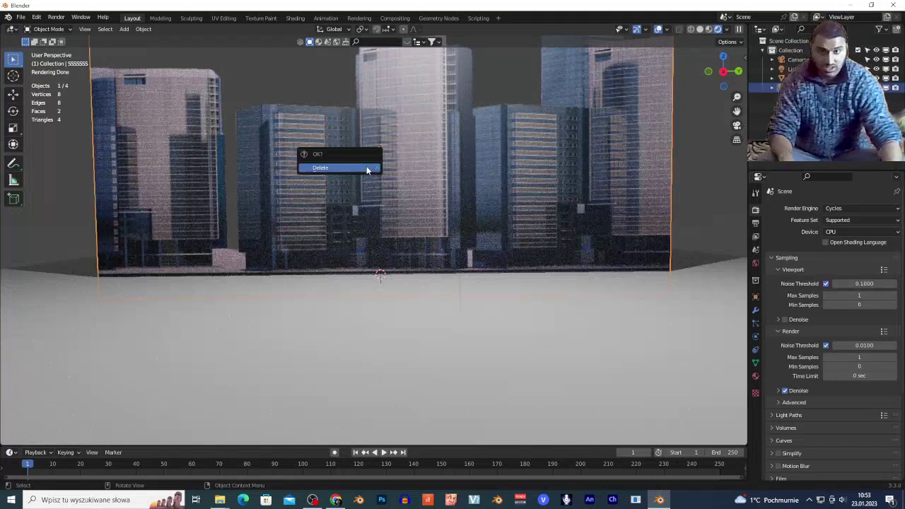
Delete the skyline plane and import 8.png from Desktop/zdj budynki aphla as an image plane
{"action": "left_click", "coordinate": [367, 167]}
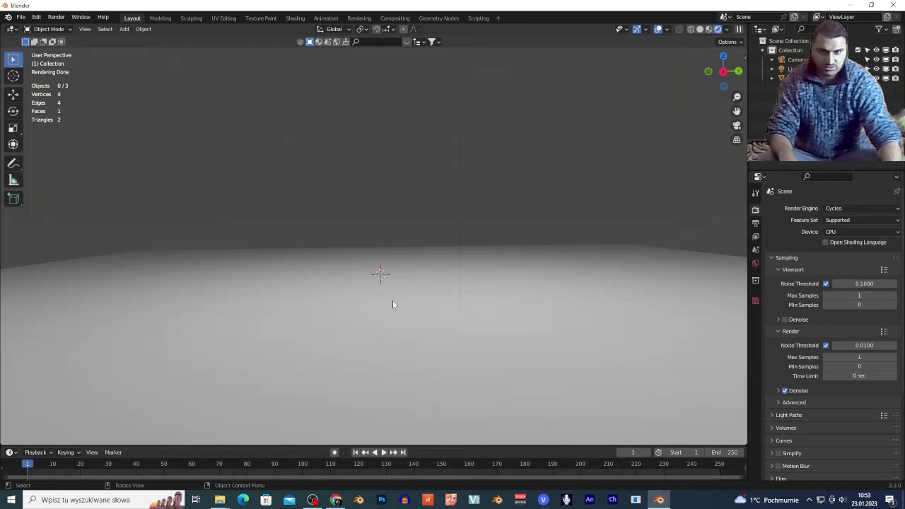
{"action": "left_click", "coordinate": [22, 17]}
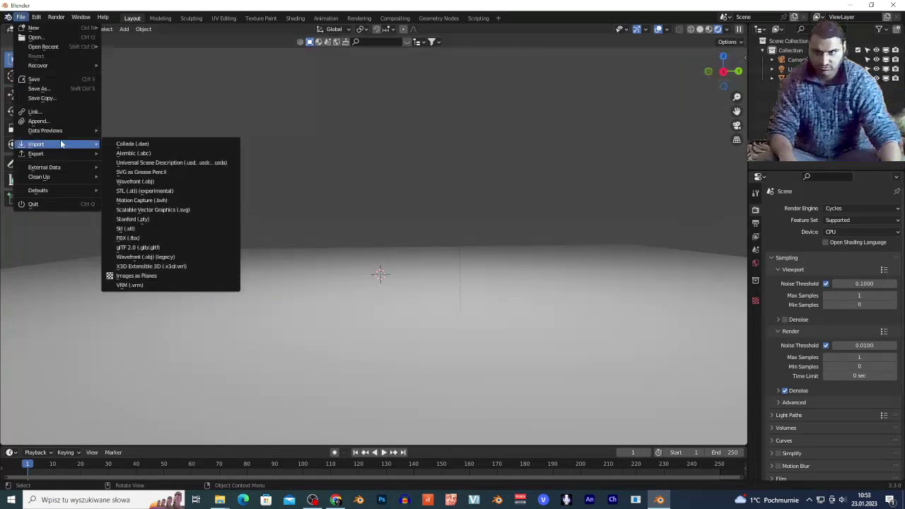
{"action": "key", "text": "Escape"}
{"action": "left_click", "coordinate": [21, 18]}
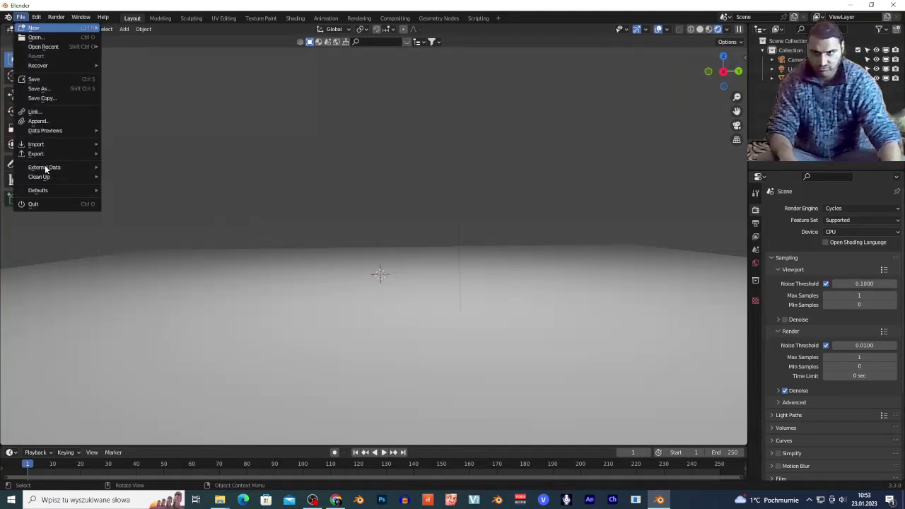
{"action": "mouse_move", "coordinate": [36, 144]}
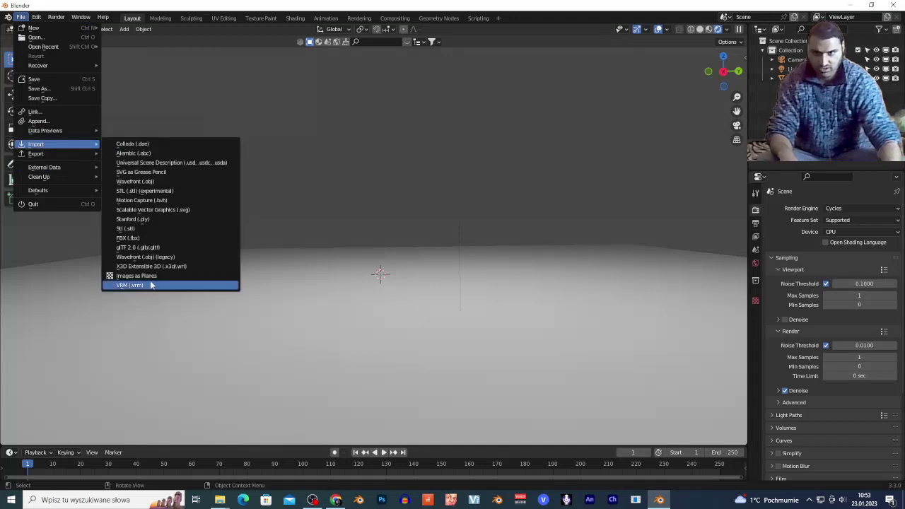
{"action": "left_click", "coordinate": [153, 276]}
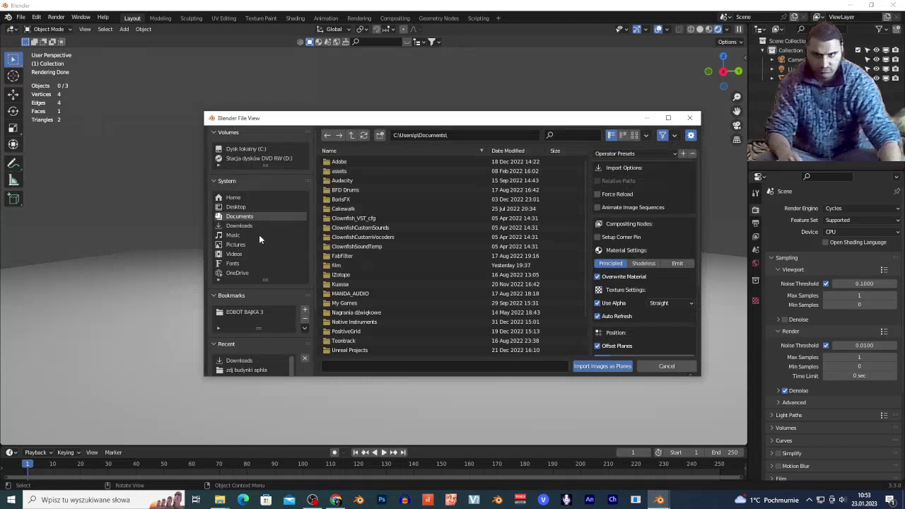
{"action": "left_click", "coordinate": [236, 206]}
{"action": "scroll", "coordinate": [378, 318], "scroll_direction": "down", "scroll_amount": 10}
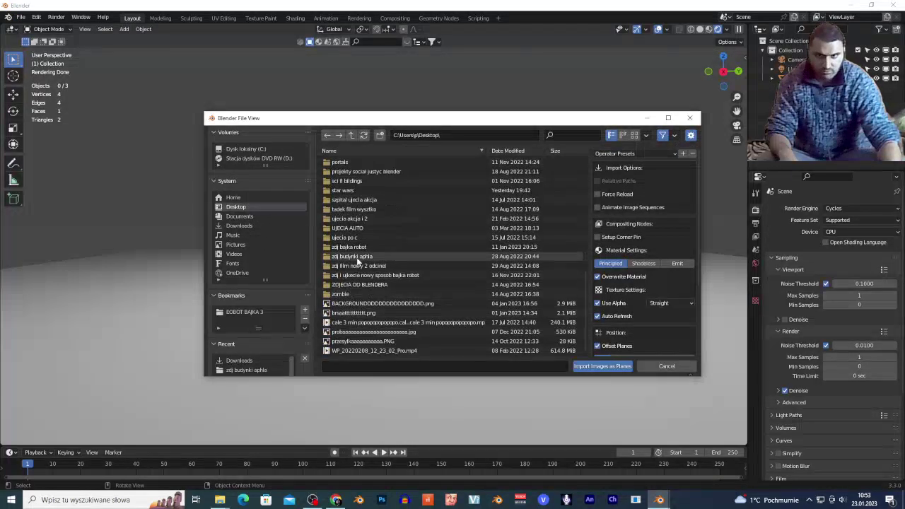
{"action": "double_click", "coordinate": [386, 259]}
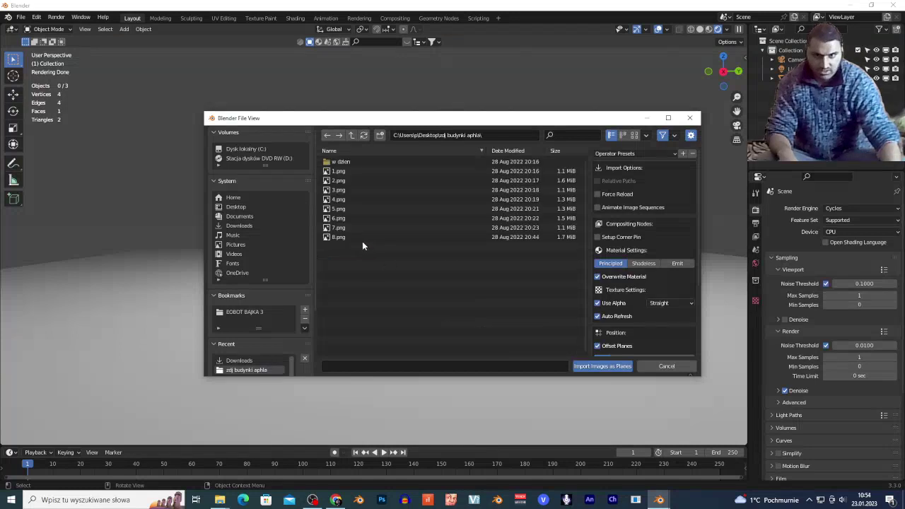
{"action": "double_click", "coordinate": [362, 237]}
Scale up the 8.png building plane and raise it along Z to stand on the ground
{"action": "key", "text": "s"}
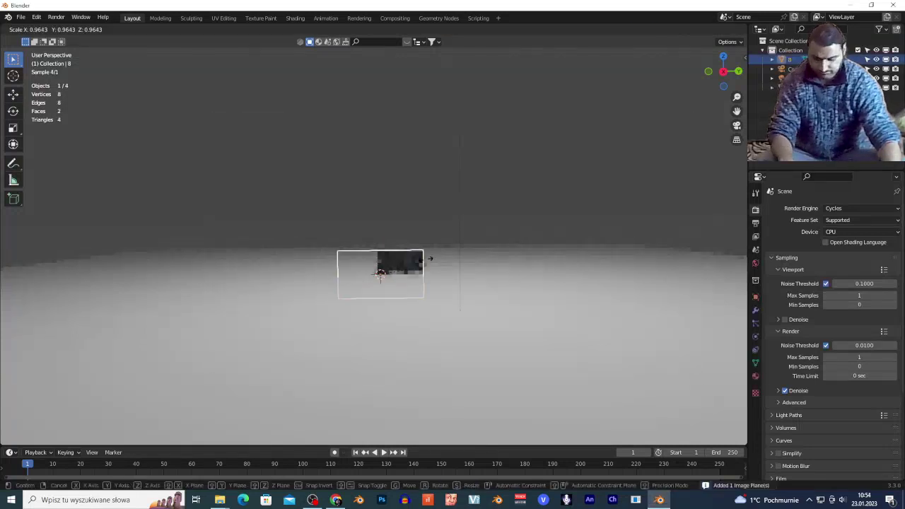
{"action": "left_click", "coordinate": [487, 225]}
{"action": "key", "text": "g"}
{"action": "key", "text": "z"}
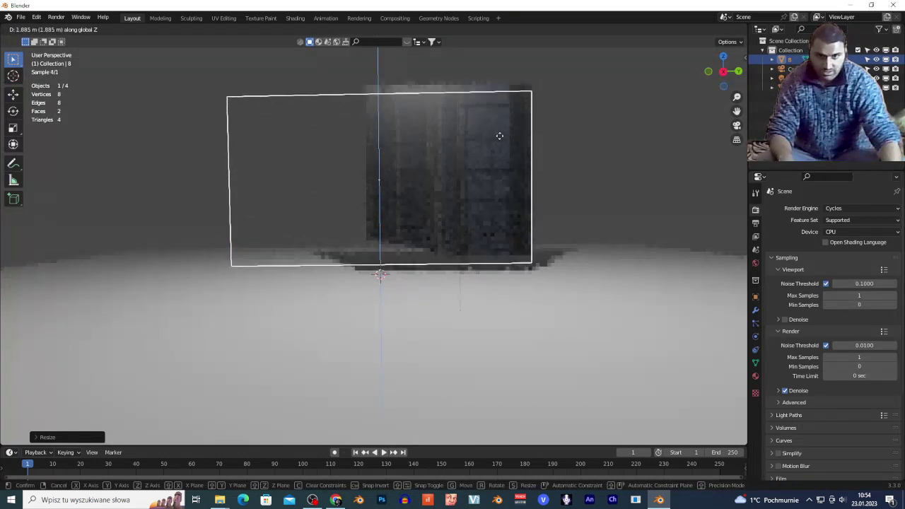
{"action": "left_click", "coordinate": [496, 145]}
{"action": "left_click", "coordinate": [607, 207]}
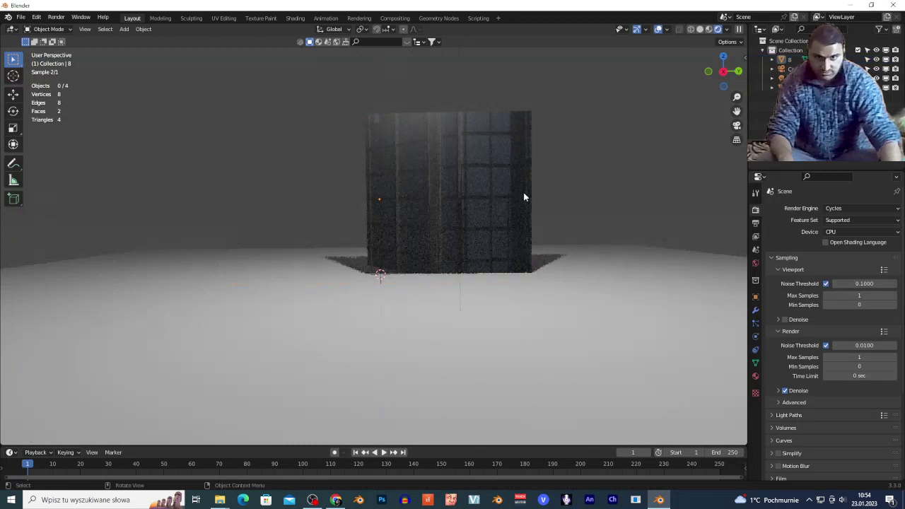
Import 4.png from the zdj budynki aphla folder as an image plane
{"action": "left_click", "coordinate": [21, 17]}
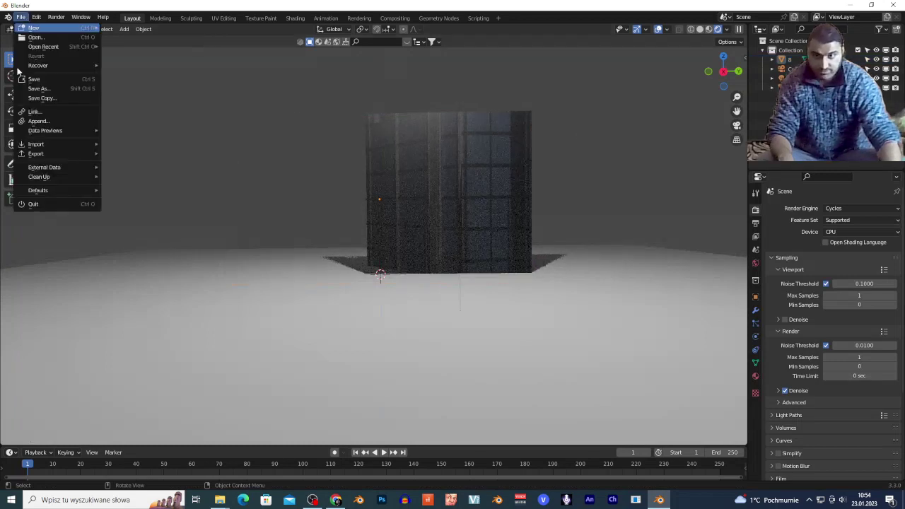
{"action": "mouse_move", "coordinate": [57, 144]}
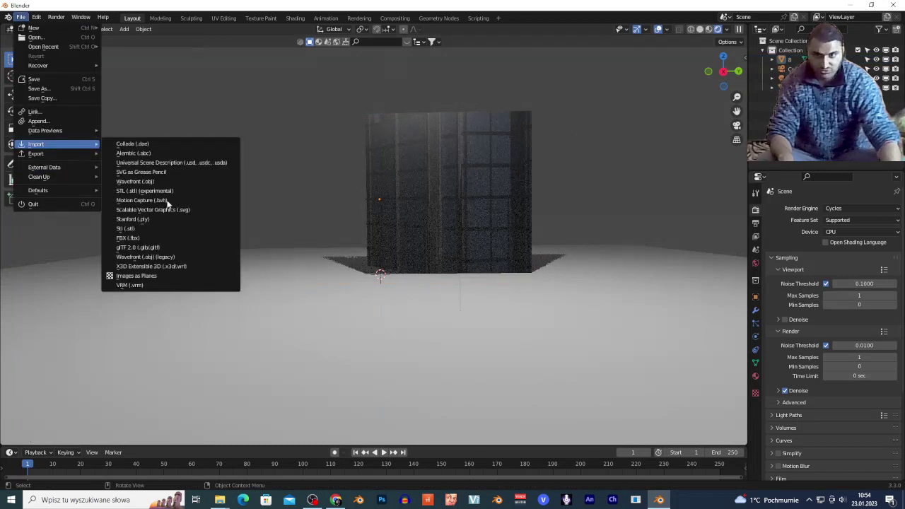
{"action": "left_click", "coordinate": [179, 272]}
{"action": "left_click", "coordinate": [229, 207]}
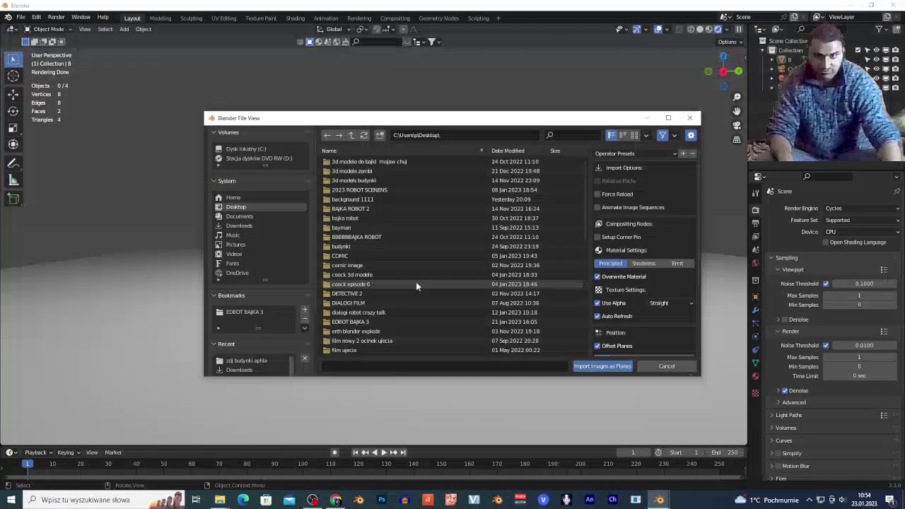
{"action": "scroll", "coordinate": [390, 330], "scroll_direction": "down", "scroll_amount": 5}
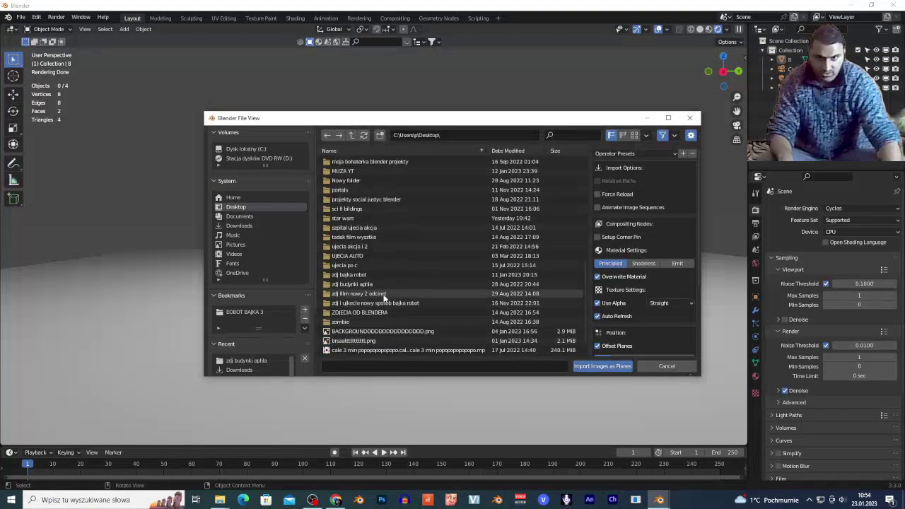
{"action": "double_click", "coordinate": [387, 283]}
{"action": "double_click", "coordinate": [392, 201]}
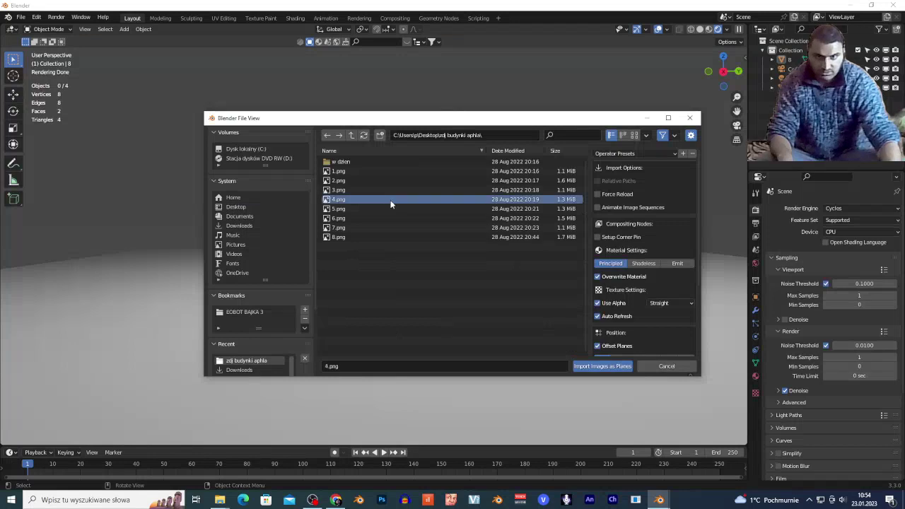
Enlarge the 4.png plane, slide it along Y left of the first building, lift it onto the ground
{"action": "key", "text": "s"}
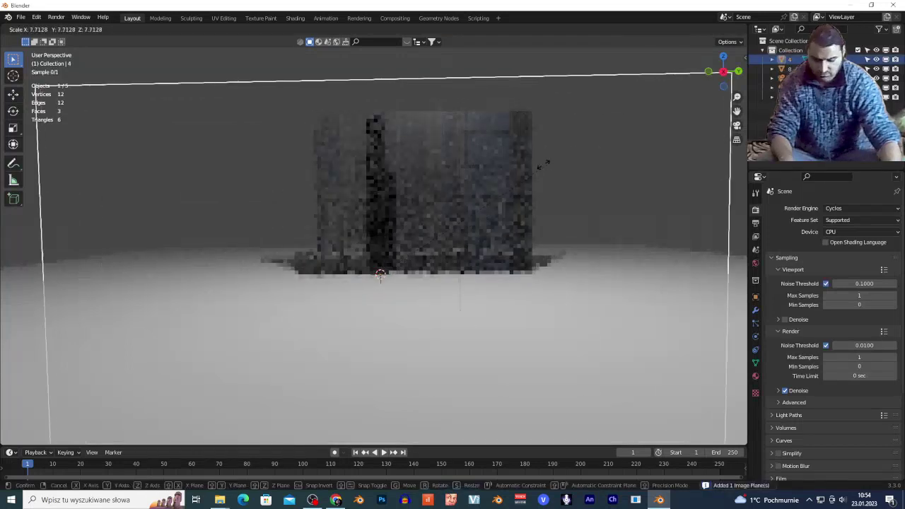
{"action": "left_click", "coordinate": [527, 171]}
{"action": "key", "text": "g"}
{"action": "key", "text": "y"}
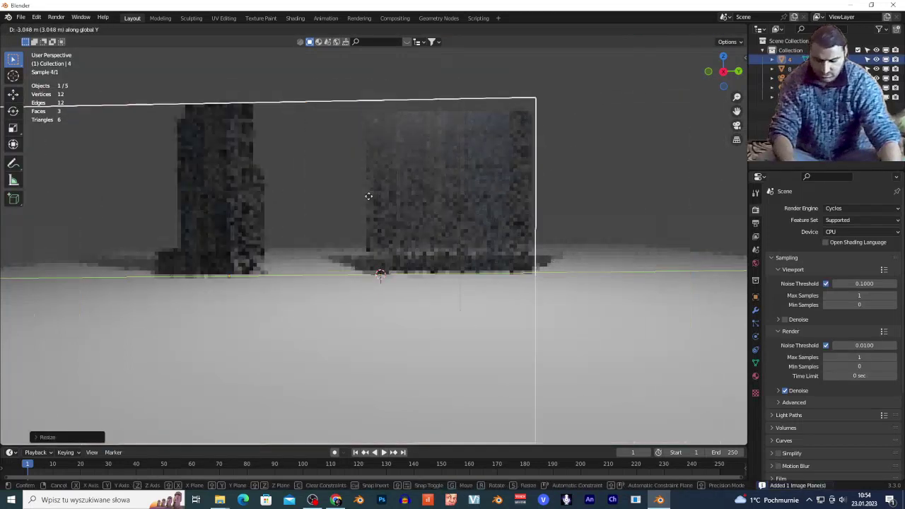
{"action": "left_click", "coordinate": [464, 256]}
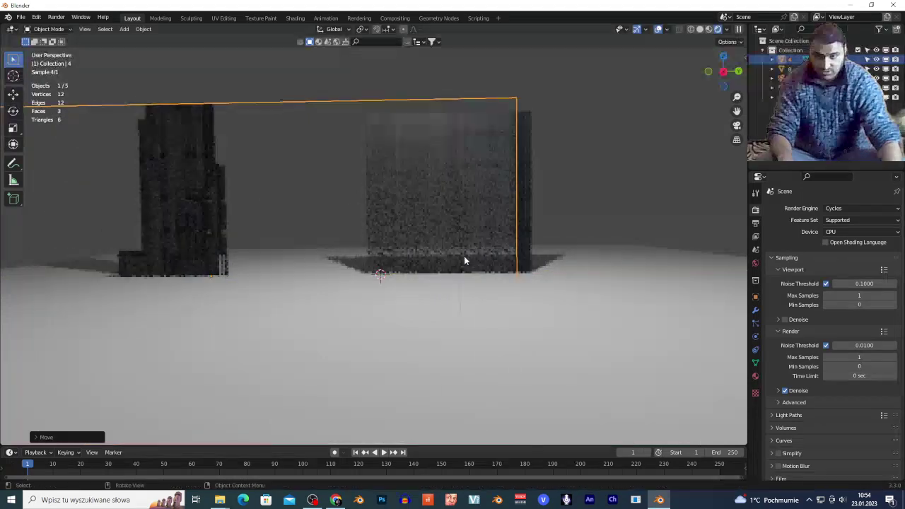
{"action": "scroll", "coordinate": [334, 262], "scroll_direction": "down", "scroll_amount": 3}
{"action": "left_click", "coordinate": [310, 169]}
{"action": "scroll", "coordinate": [298, 266], "scroll_direction": "up", "scroll_amount": 4}
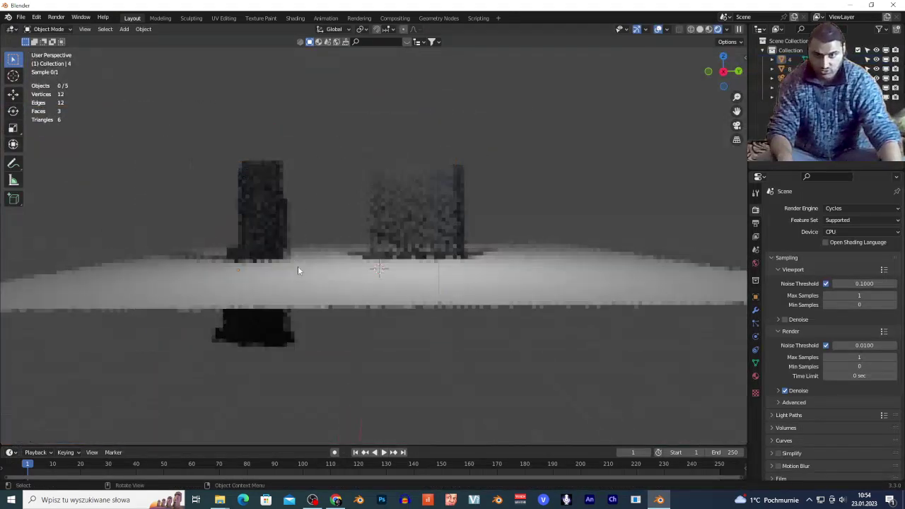
{"action": "left_click", "coordinate": [220, 224]}
{"action": "key", "text": "g"}
{"action": "key", "text": "z"}
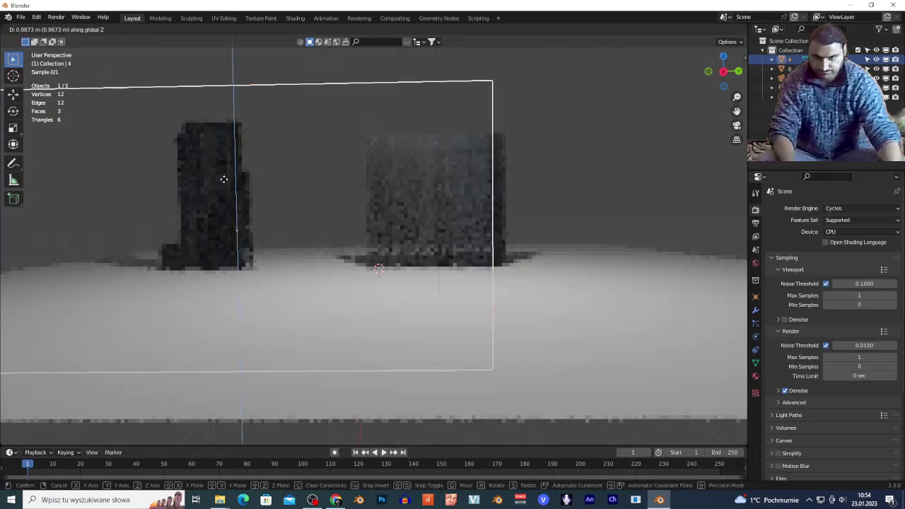
{"action": "left_click", "coordinate": [244, 110]}
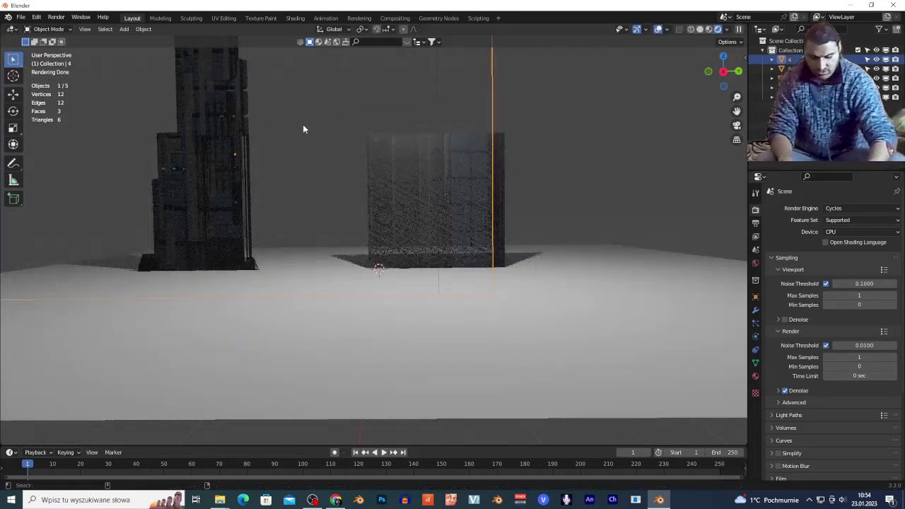
From camera view, walk the camera forward with W until both building planes are framed
{"action": "key", "text": "KP_0"}
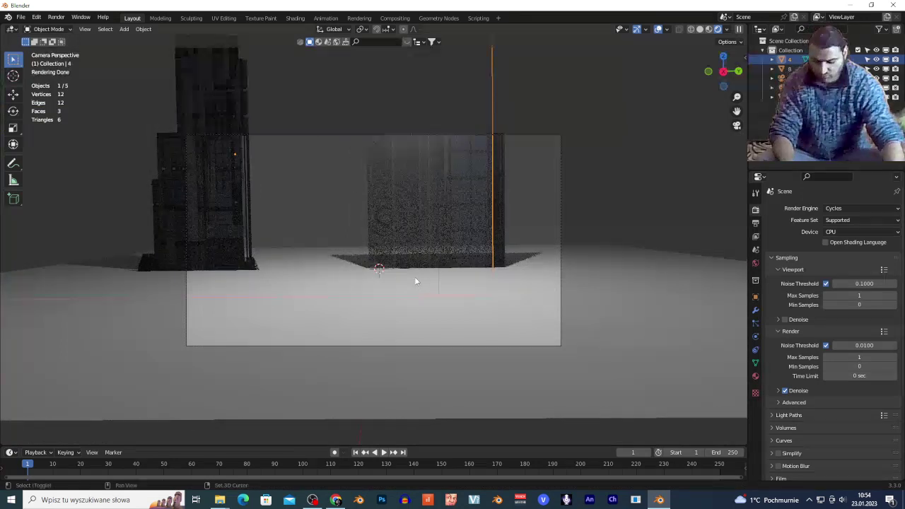
{"action": "key", "text": "shift+grave"}
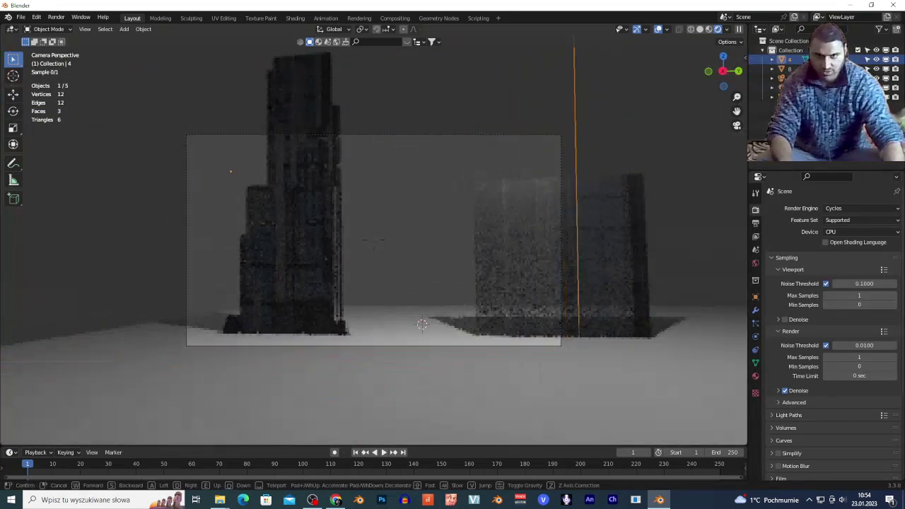
{"action": "key", "text": "w"}
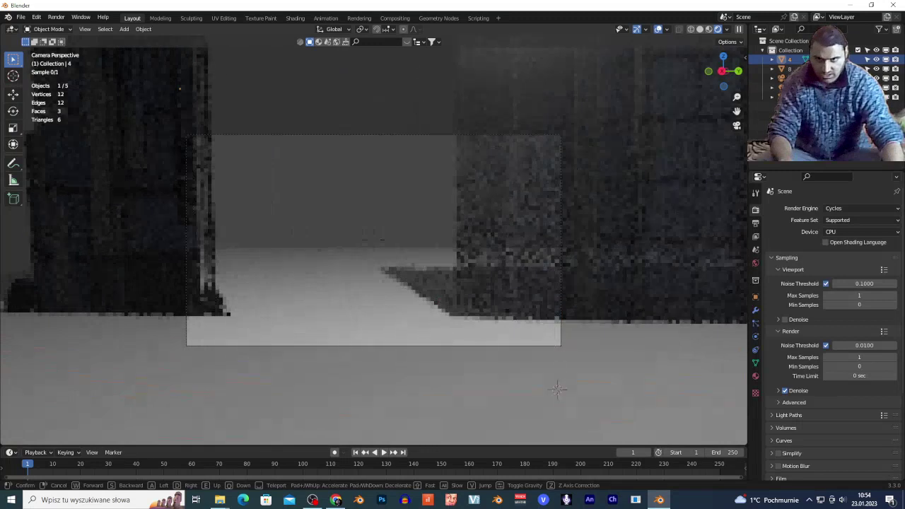
{"action": "key", "text": "w"}
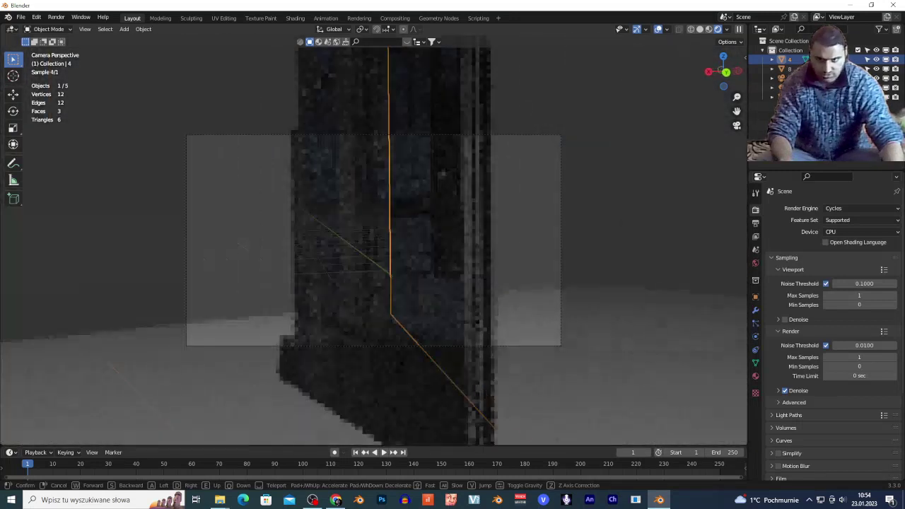
{"action": "key", "text": "w"}
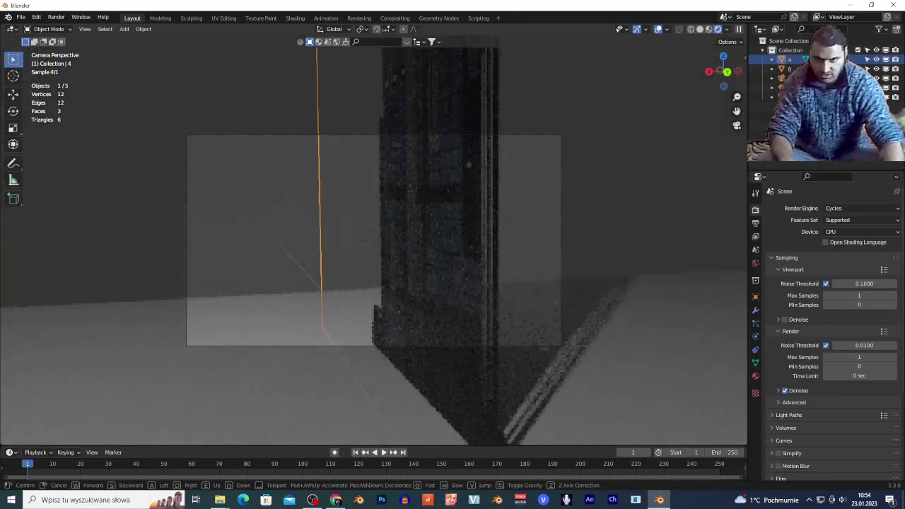
{"action": "key", "text": "w"}
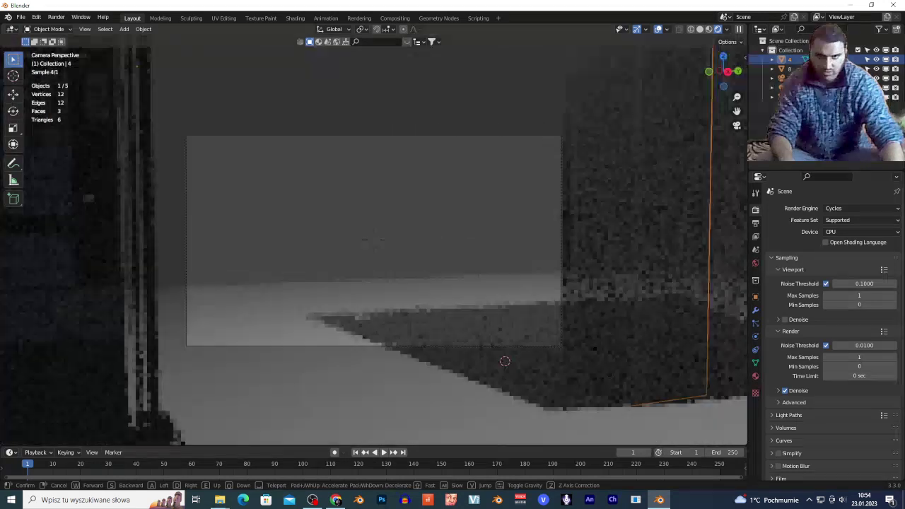
{"action": "key", "text": "w"}
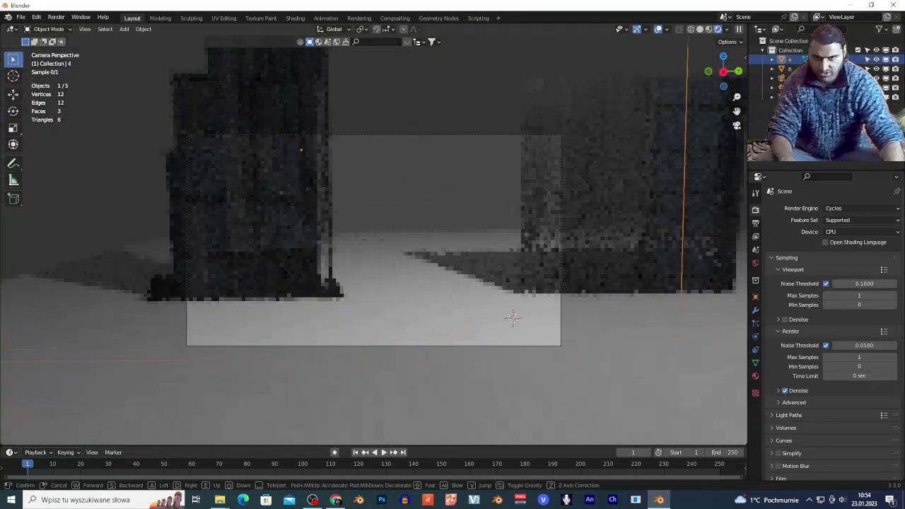
{"action": "key", "text": "w"}
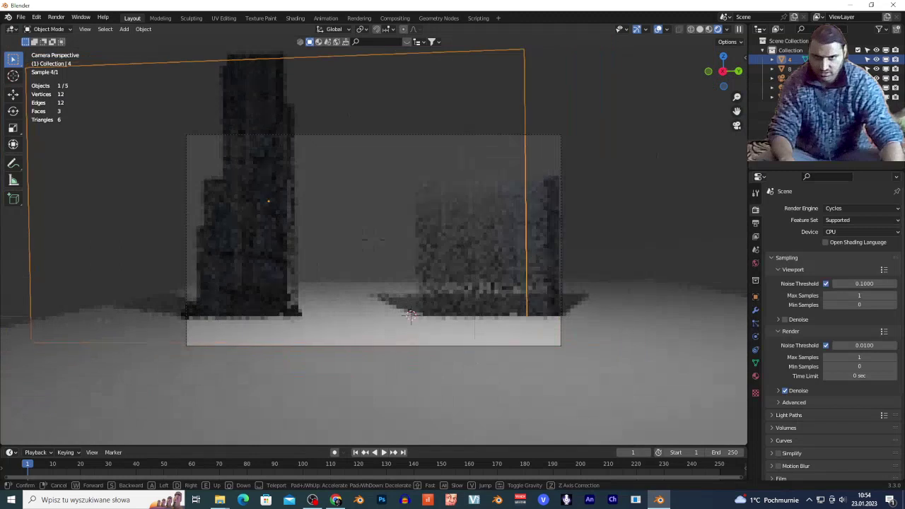
{"action": "left_click", "coordinate": [415, 278]}
{"action": "left_click", "coordinate": [359, 277]}
{"action": "scroll", "coordinate": [213, 222], "scroll_direction": "up", "scroll_amount": 3}
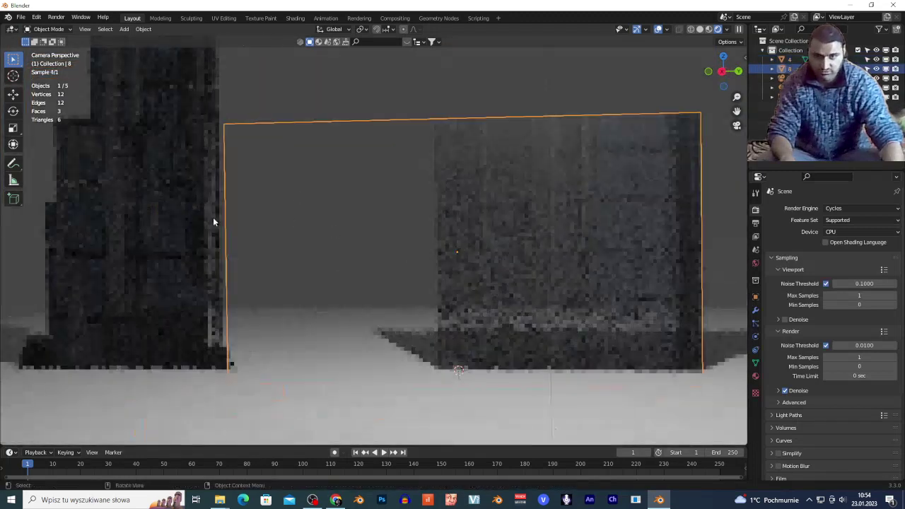
Turn the left 4.png building plane slightly about the Z axis
{"action": "left_click", "coordinate": [121, 226]}
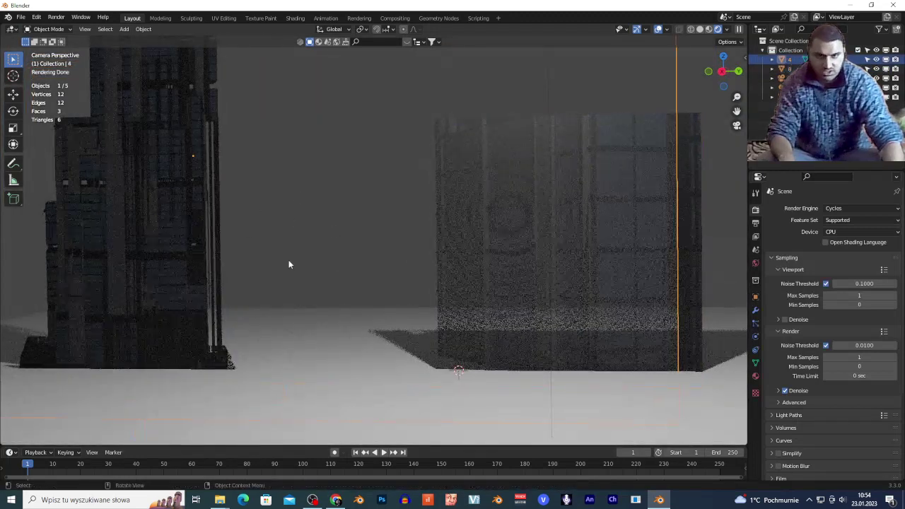
{"action": "scroll", "coordinate": [289, 264], "scroll_direction": "down", "scroll_amount": 3}
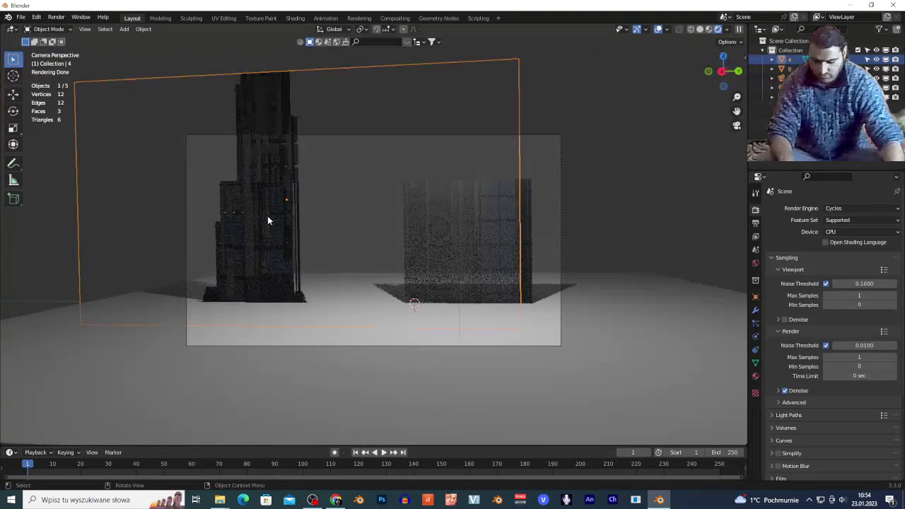
{"action": "key", "text": "r"}
{"action": "key", "text": "z"}
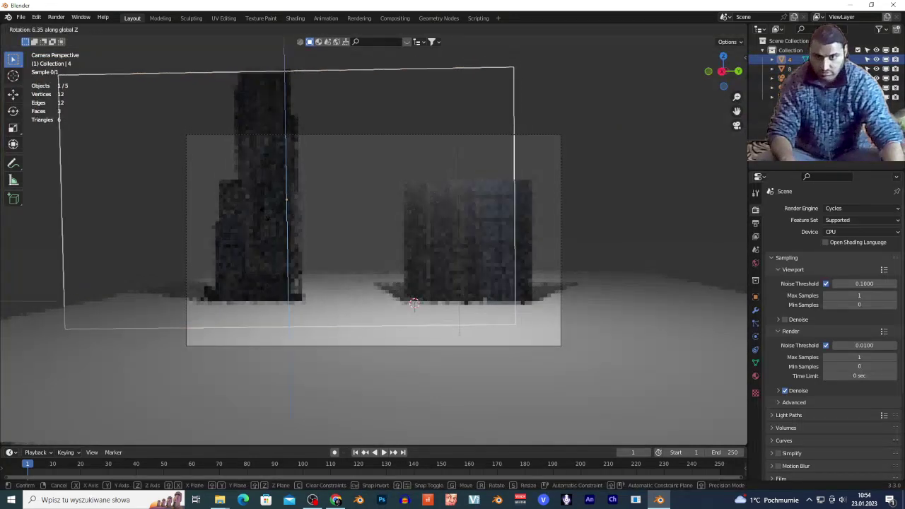
{"action": "left_click", "coordinate": [260, 210]}
Delete the right 8.png building plane from the scene
{"action": "scroll", "coordinate": [456, 266], "scroll_direction": "up", "scroll_amount": 2}
{"action": "key", "text": "x"}
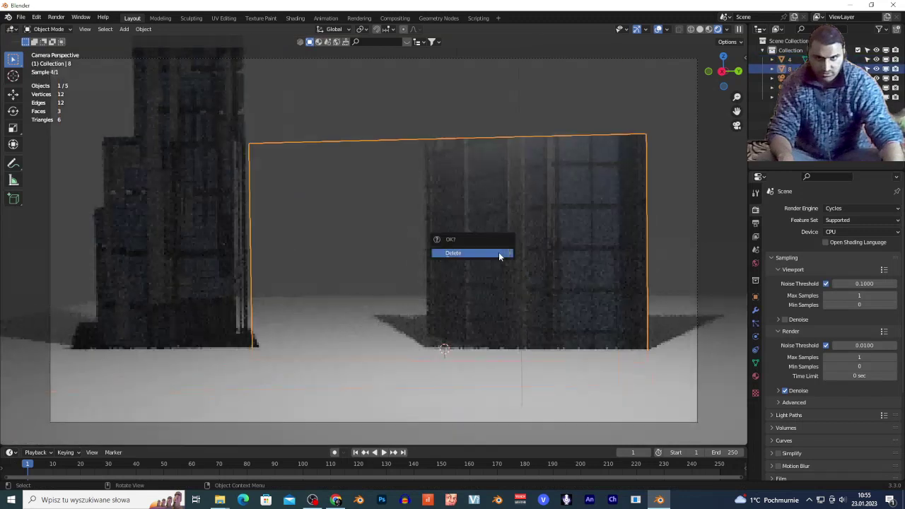
{"action": "left_click", "coordinate": [499, 253]}
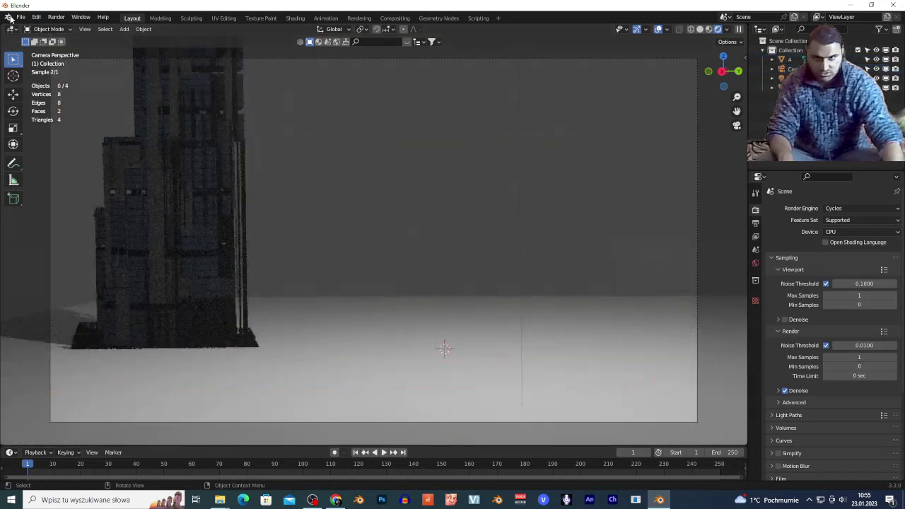
Import 2.png from Desktop > zdj budynki aphla as an image plane
{"action": "left_click", "coordinate": [21, 17]}
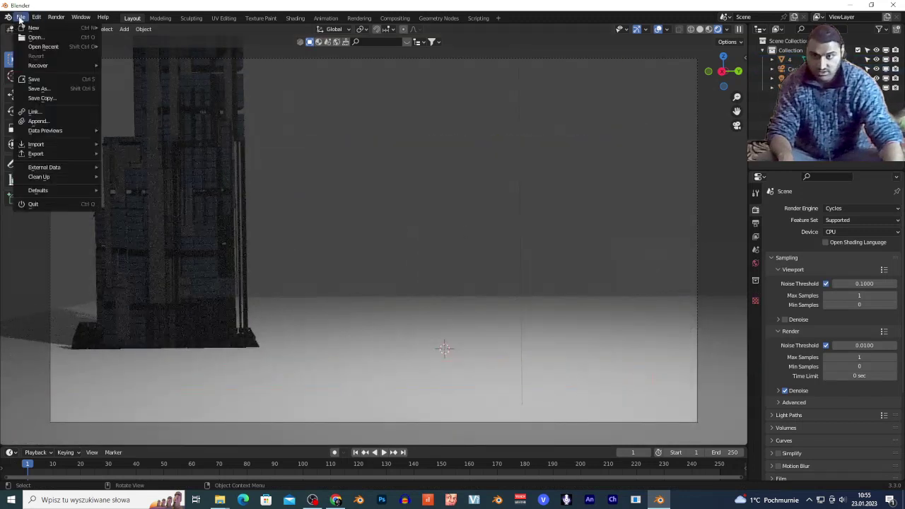
{"action": "mouse_move", "coordinate": [61, 144]}
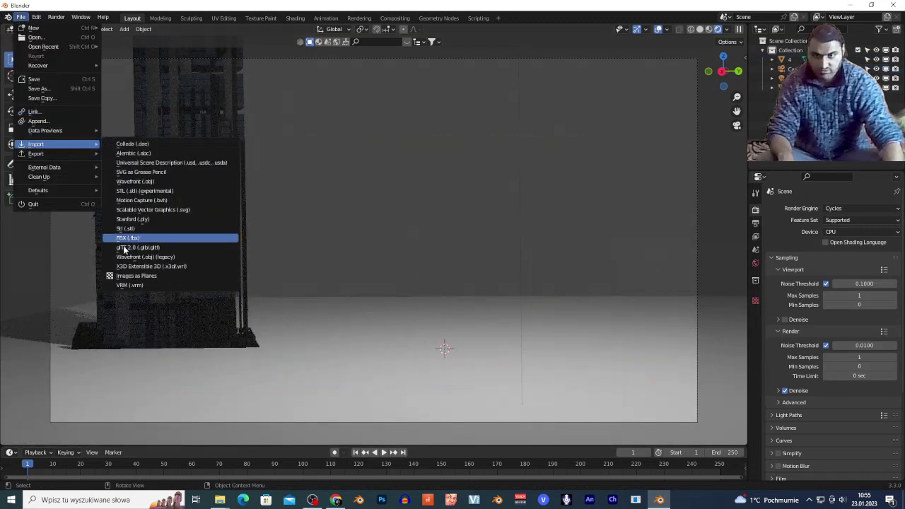
{"action": "left_click", "coordinate": [131, 276]}
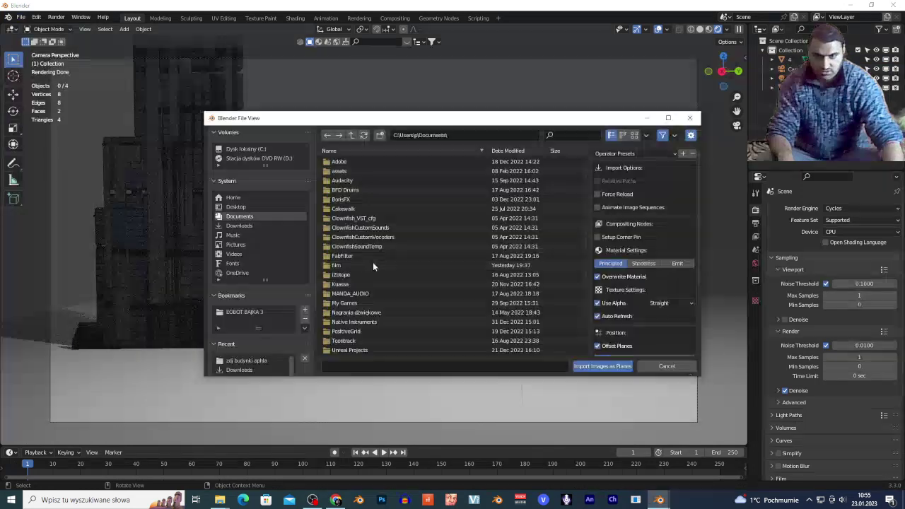
{"action": "left_click", "coordinate": [233, 207]}
{"action": "scroll", "coordinate": [375, 344], "scroll_direction": "down", "scroll_amount": 5}
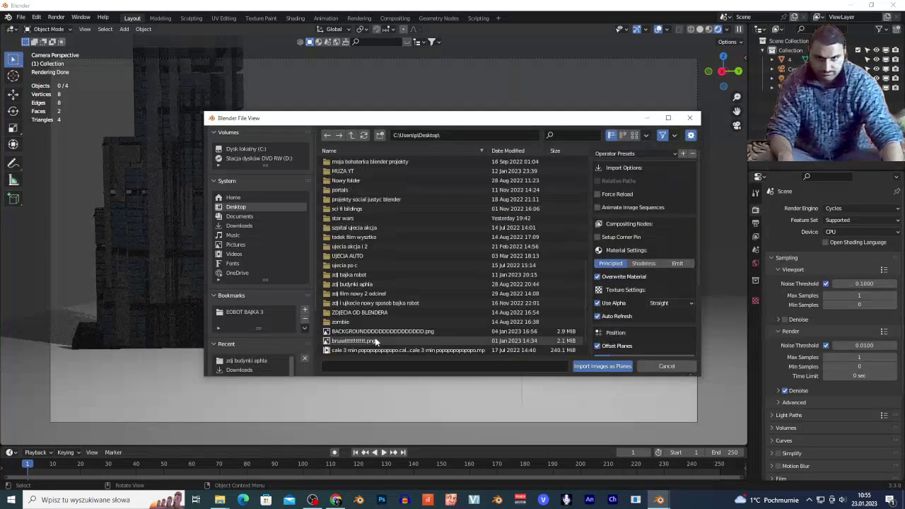
{"action": "left_click", "coordinate": [372, 283]}
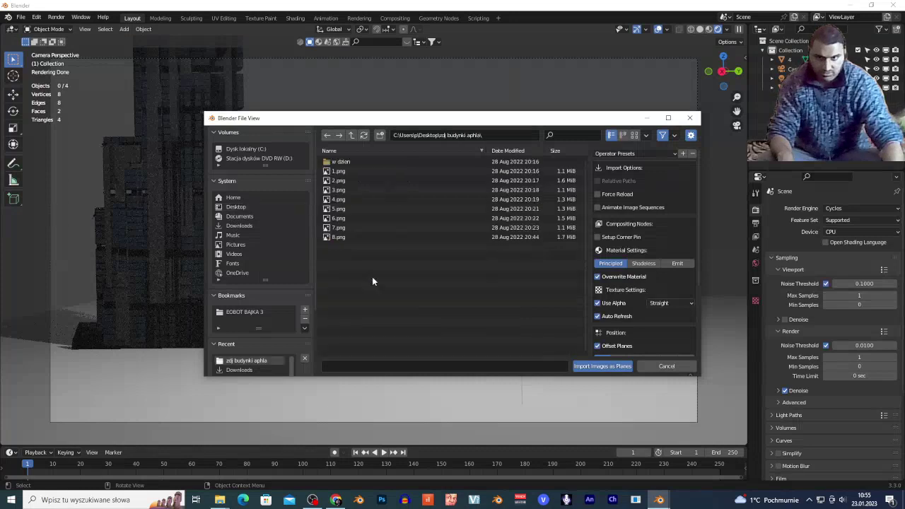
{"action": "double_click", "coordinate": [369, 181]}
Enlarge the 2.png plane, lift it onto the ground, shift it right along Y, then select object 4
{"action": "key", "text": "s"}
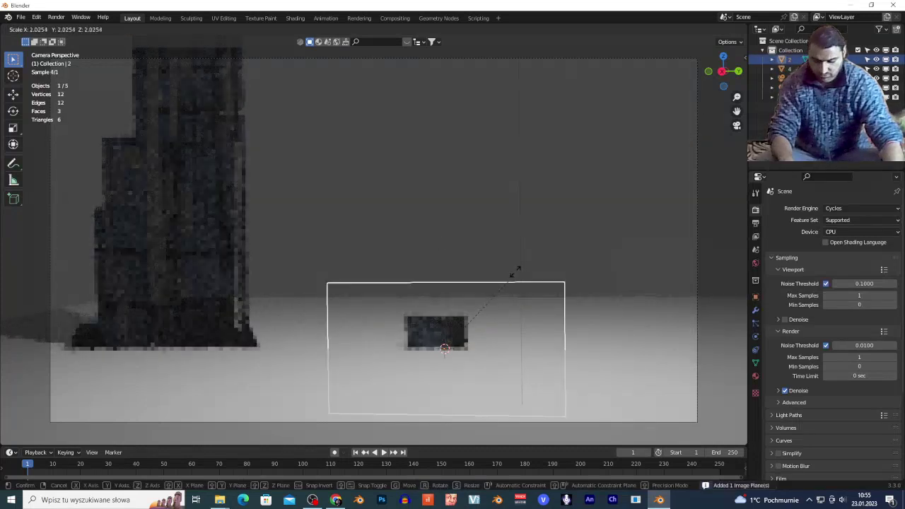
{"action": "left_click", "coordinate": [531, 250]}
{"action": "key", "text": "g"}
{"action": "key", "text": "z"}
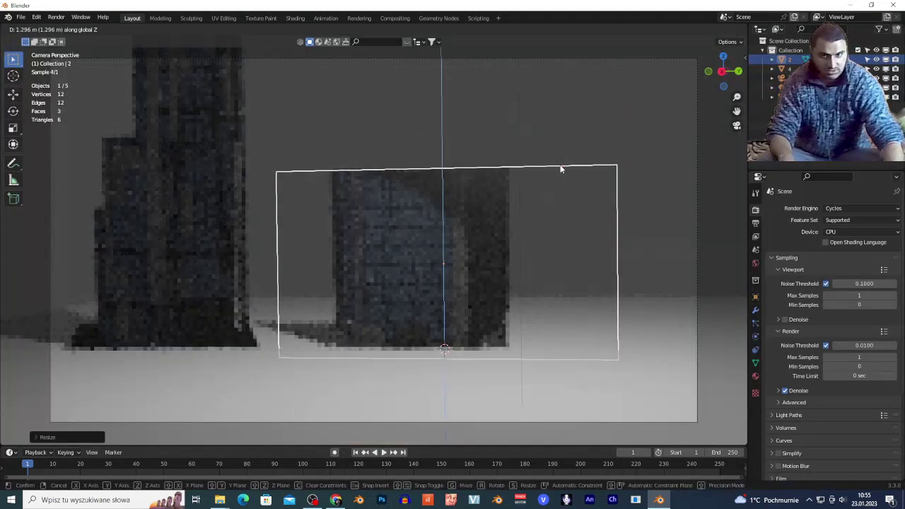
{"action": "left_click", "coordinate": [561, 169]}
{"action": "key", "text": "g"}
{"action": "key", "text": "y"}
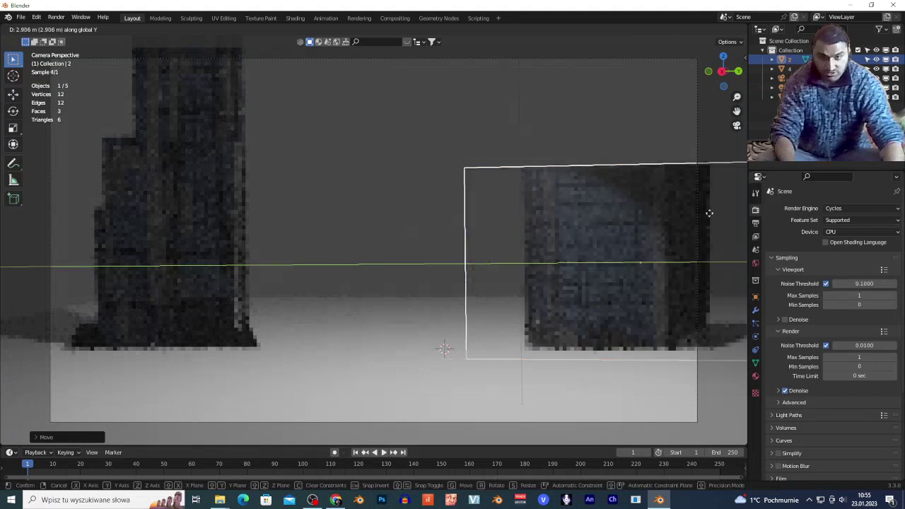
{"action": "left_click", "coordinate": [739, 240]}
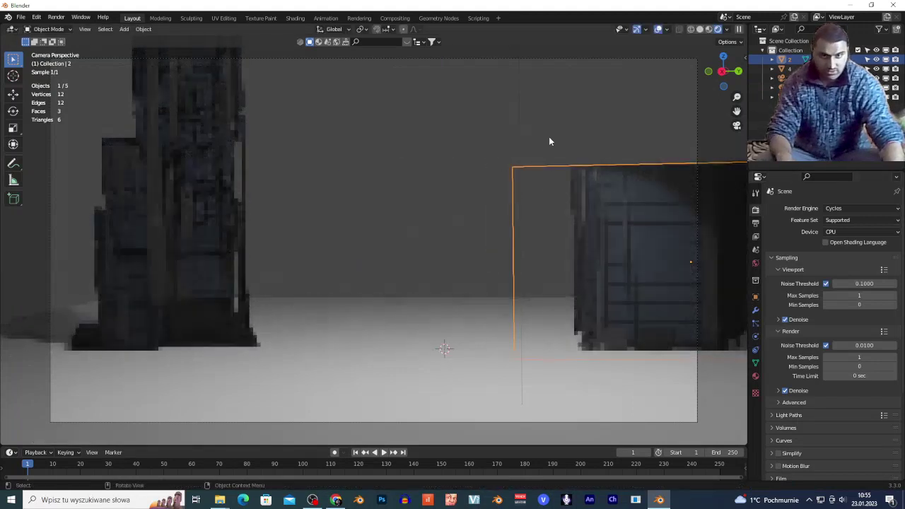
{"action": "left_click", "coordinate": [429, 152]}
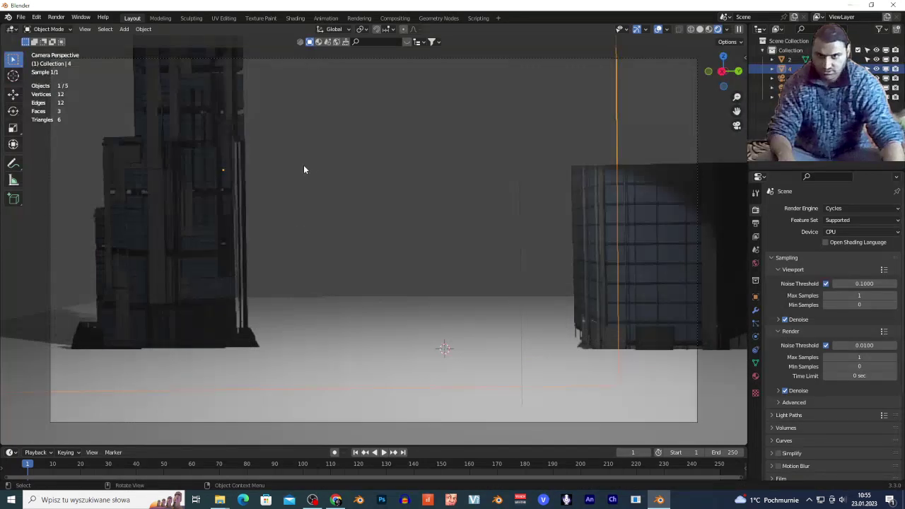
{"action": "left_click", "coordinate": [337, 498]}
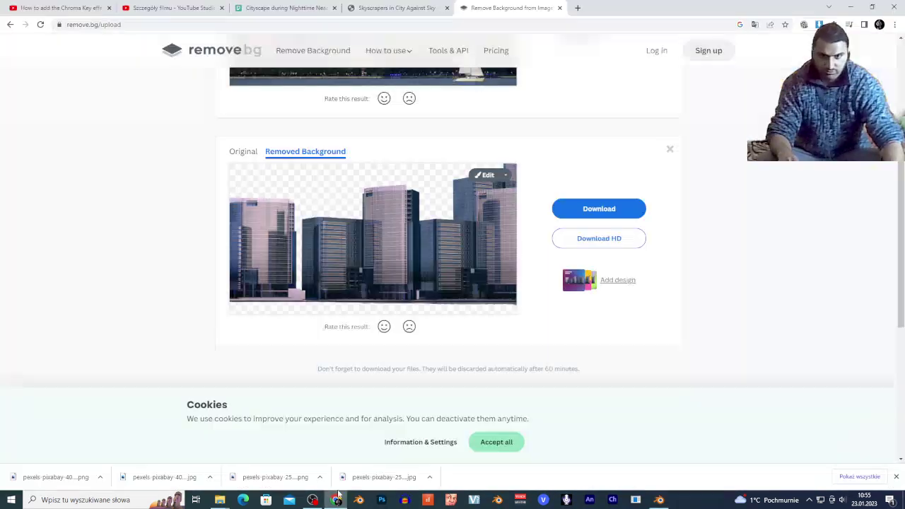
{"action": "scroll", "coordinate": [394, 259], "scroll_direction": "up", "scroll_amount": 5}
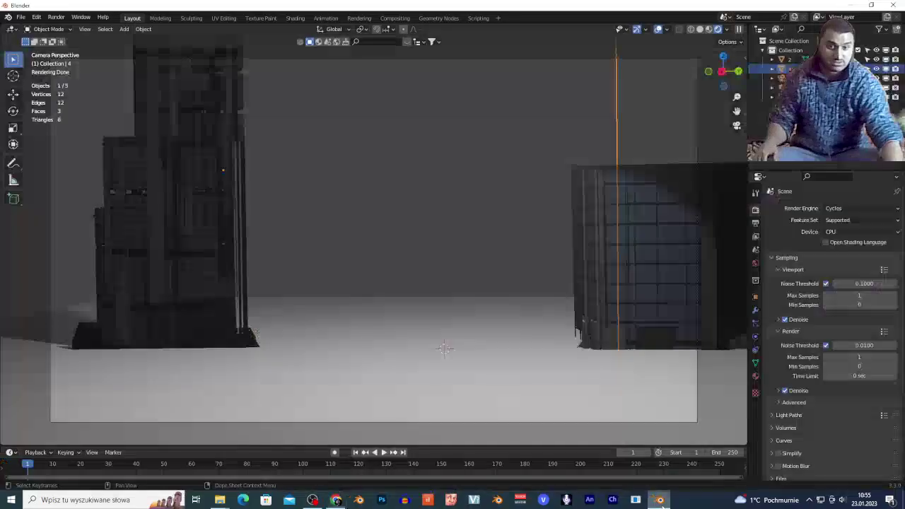
{"action": "left_click", "coordinate": [659, 500]}
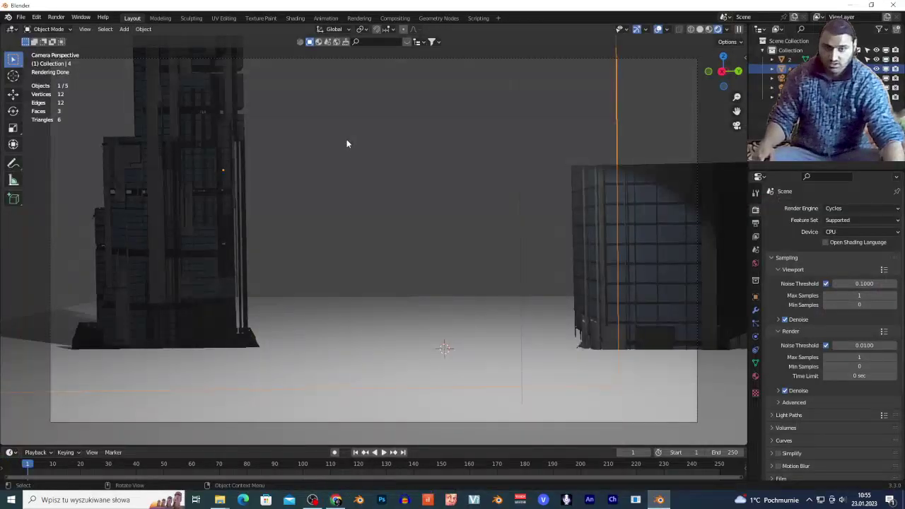
{"action": "left_click", "coordinate": [336, 499]}
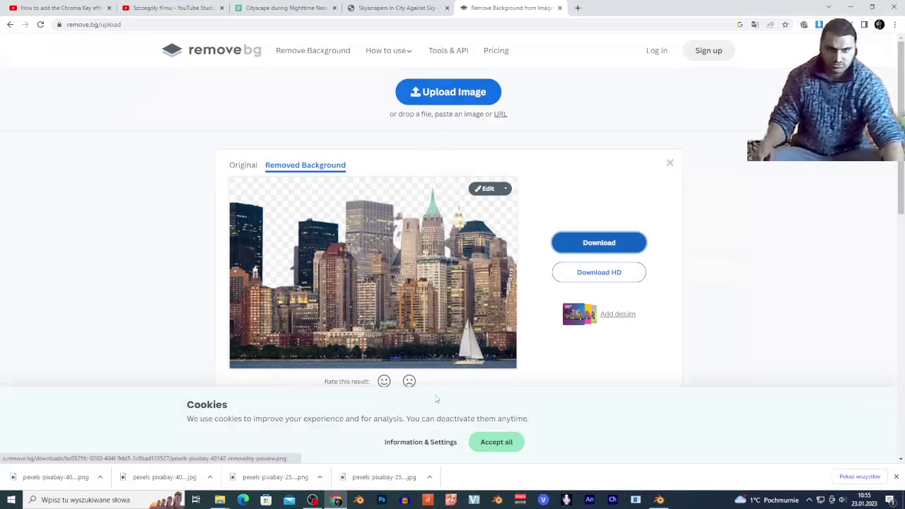
{"action": "left_click", "coordinate": [659, 499]}
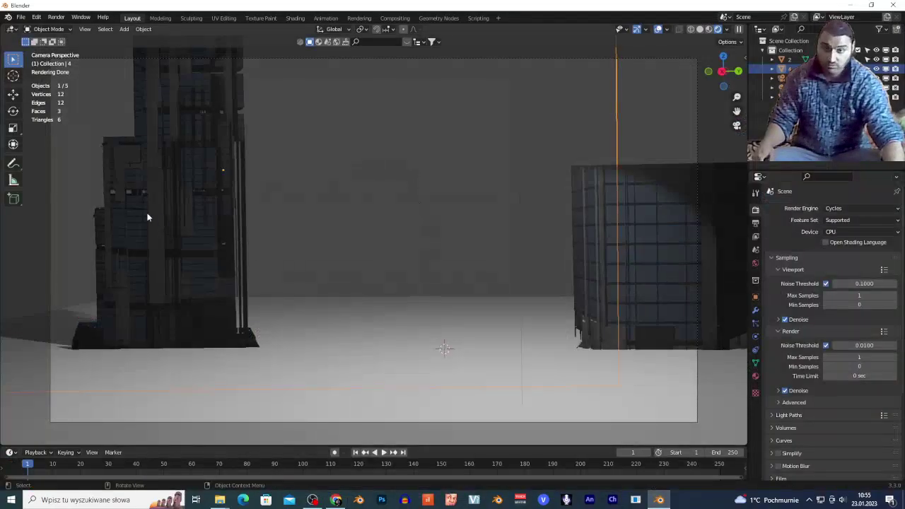
{"action": "left_click", "coordinate": [336, 500]}
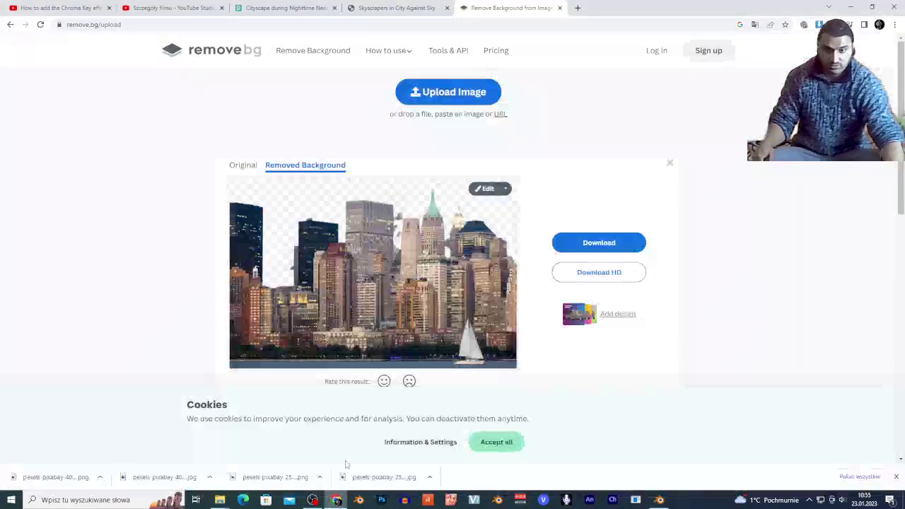
{"action": "left_click", "coordinate": [659, 500]}
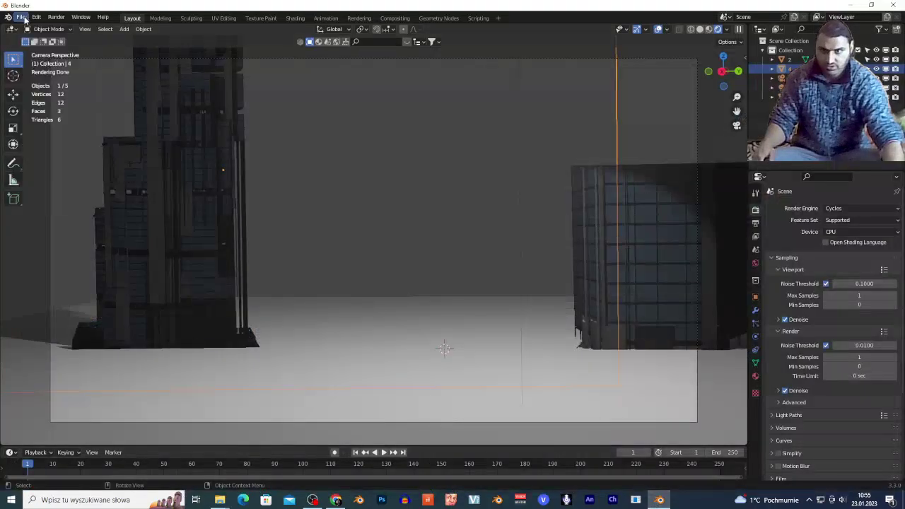
Start an Images as Planes import and browse to the Downloads folder
{"action": "left_click", "coordinate": [22, 17]}
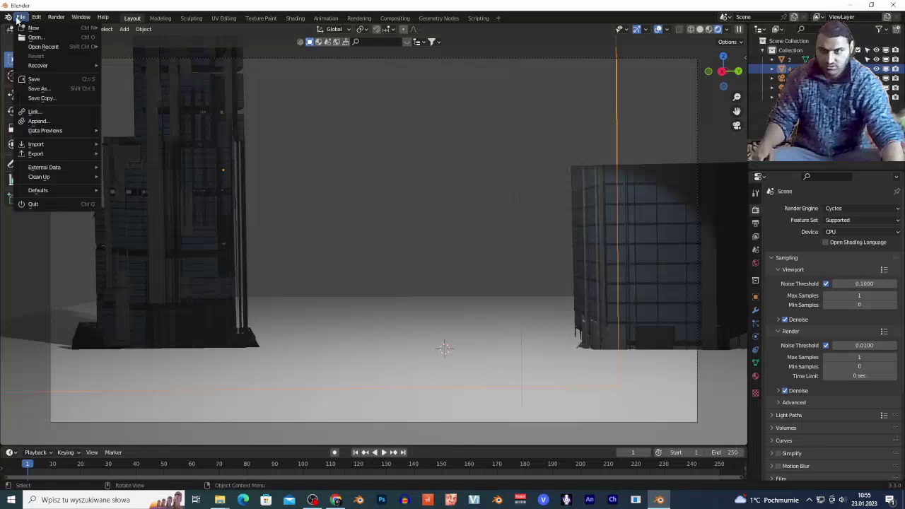
{"action": "mouse_move", "coordinate": [46, 145]}
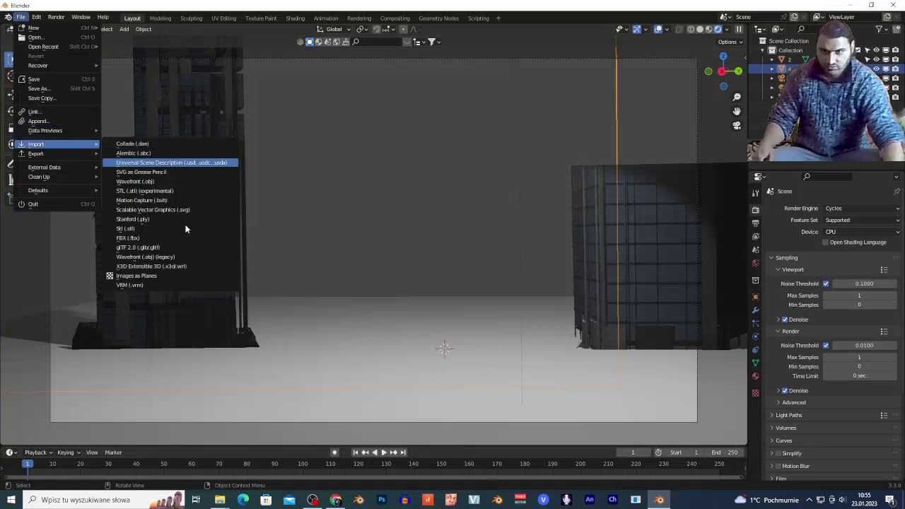
{"action": "left_click", "coordinate": [153, 275]}
{"action": "left_click", "coordinate": [230, 206]}
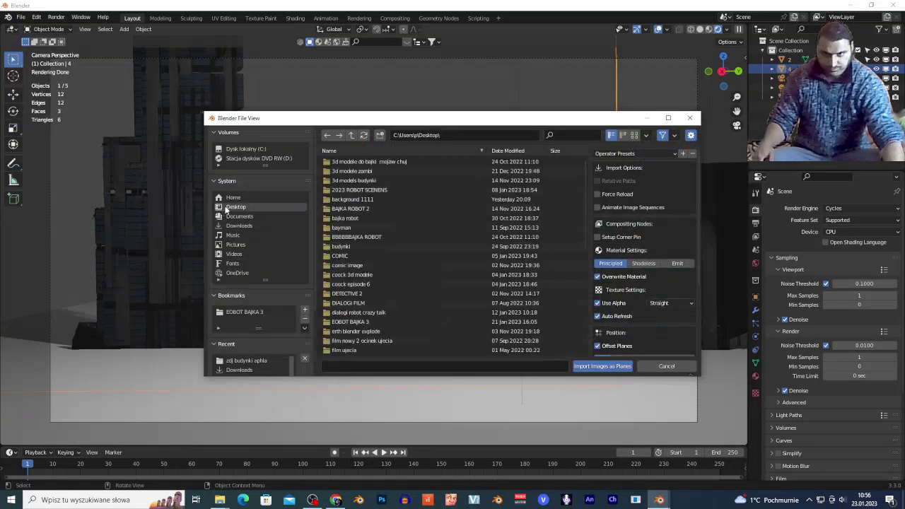
{"action": "scroll", "coordinate": [368, 297], "scroll_direction": "down", "scroll_amount": 10}
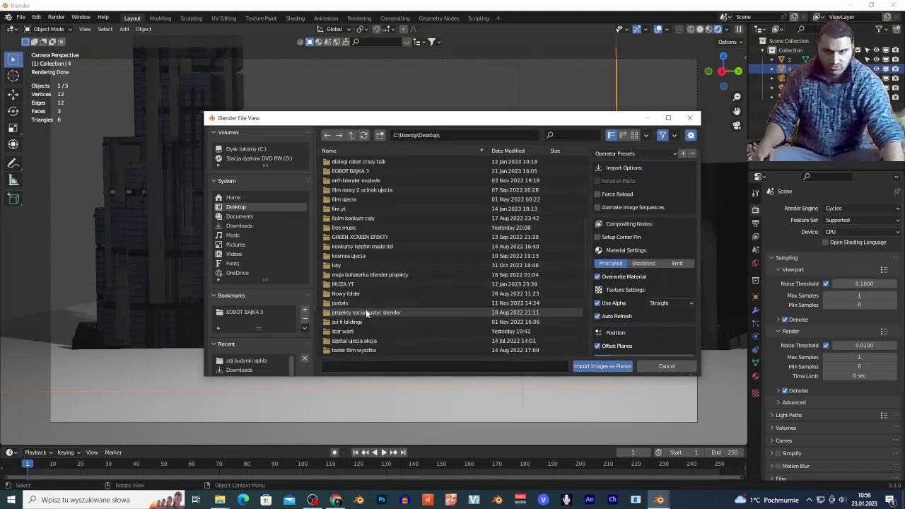
{"action": "left_click", "coordinate": [239, 225]}
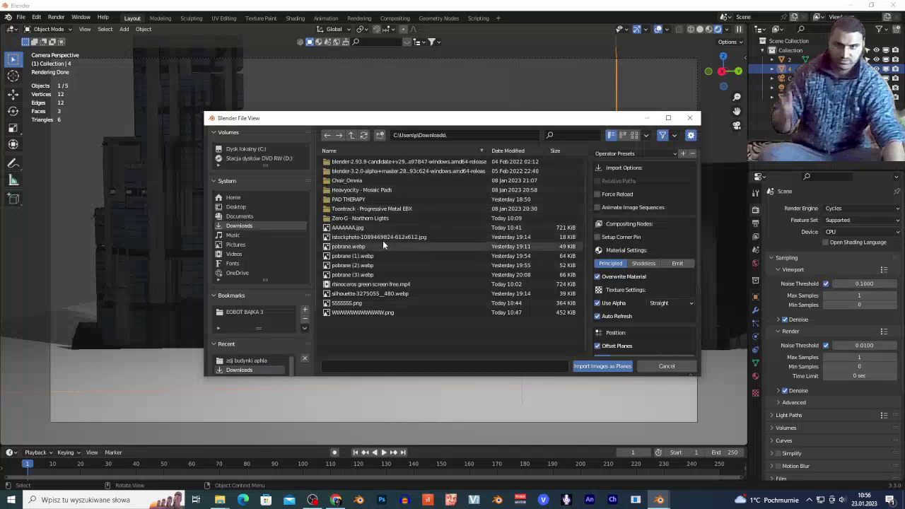
Import the skyline PNG as a plane, enlarge it, and move it up and back along X
{"action": "double_click", "coordinate": [366, 313]}
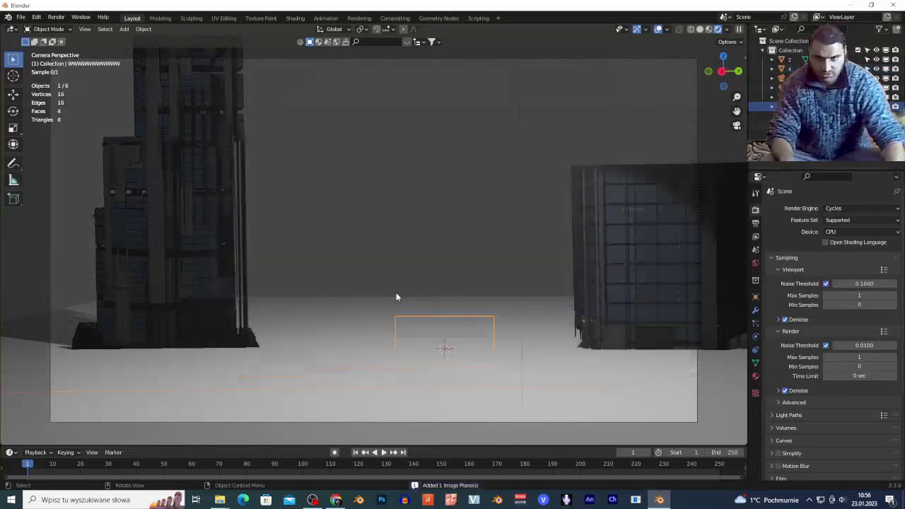
{"action": "key", "text": "s"}
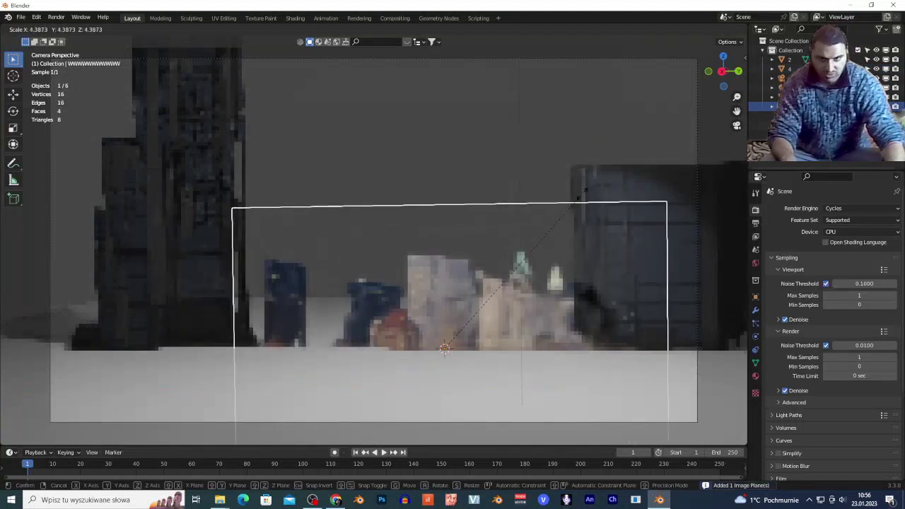
{"action": "left_click", "coordinate": [582, 193]}
{"action": "key", "text": "g"}
{"action": "key", "text": "z"}
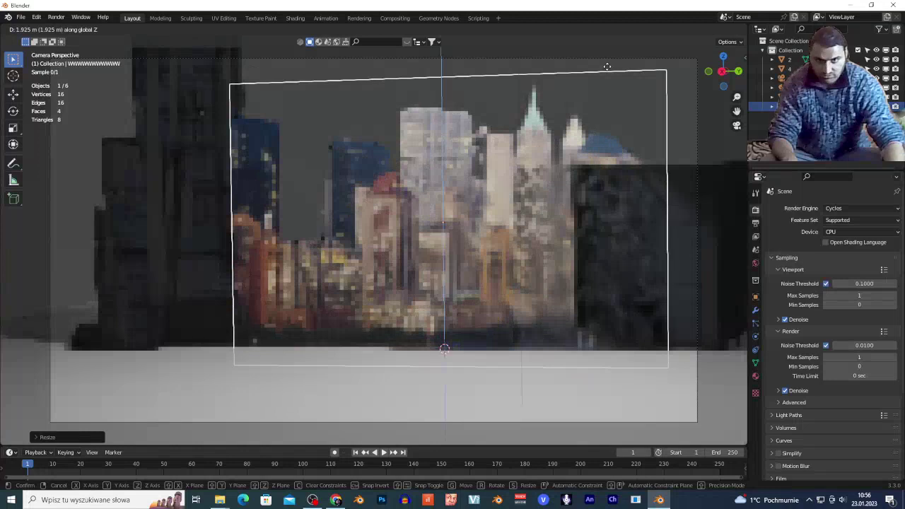
{"action": "left_click", "coordinate": [608, 64]}
{"action": "key", "text": "g"}
{"action": "key", "text": "x"}
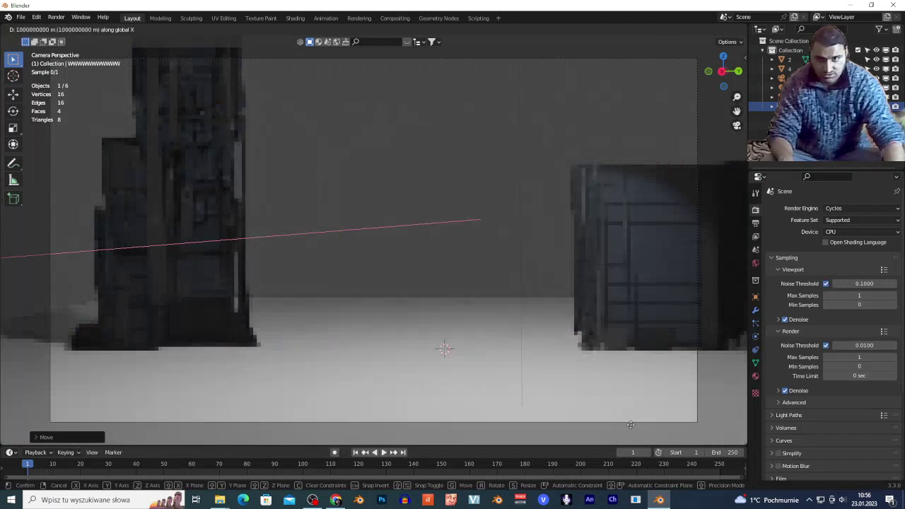
{"action": "left_click", "coordinate": [621, 38]}
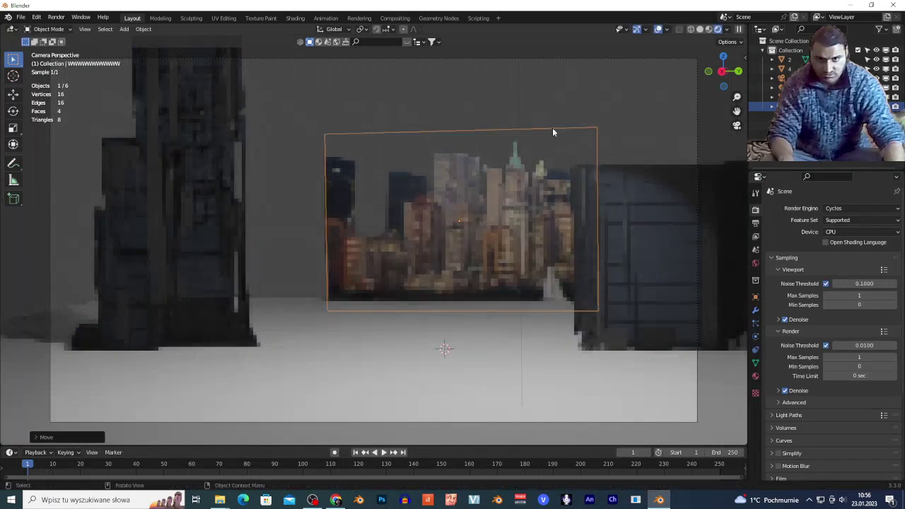
Enlarge the skyline backdrop further, adjust its height, and select building plane 4
{"action": "key", "text": "s"}
{"action": "left_click", "coordinate": [681, 75]}
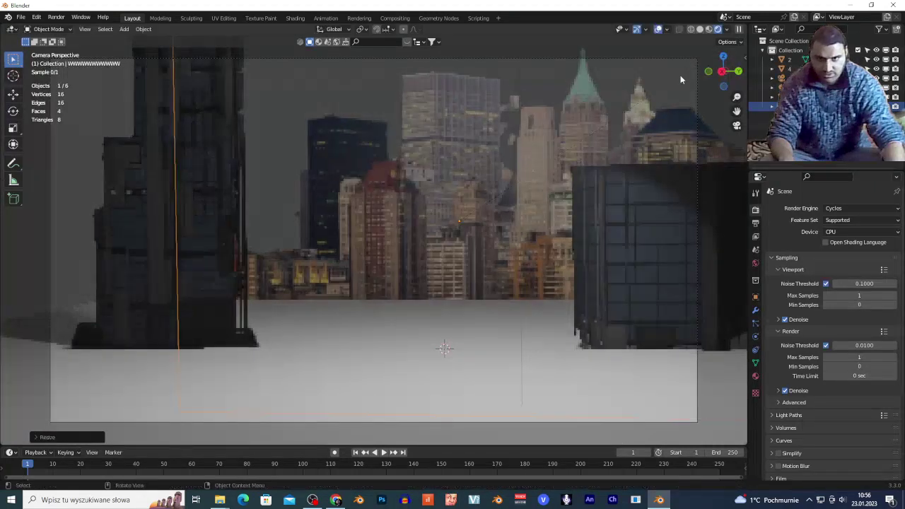
{"action": "key", "text": "g"}
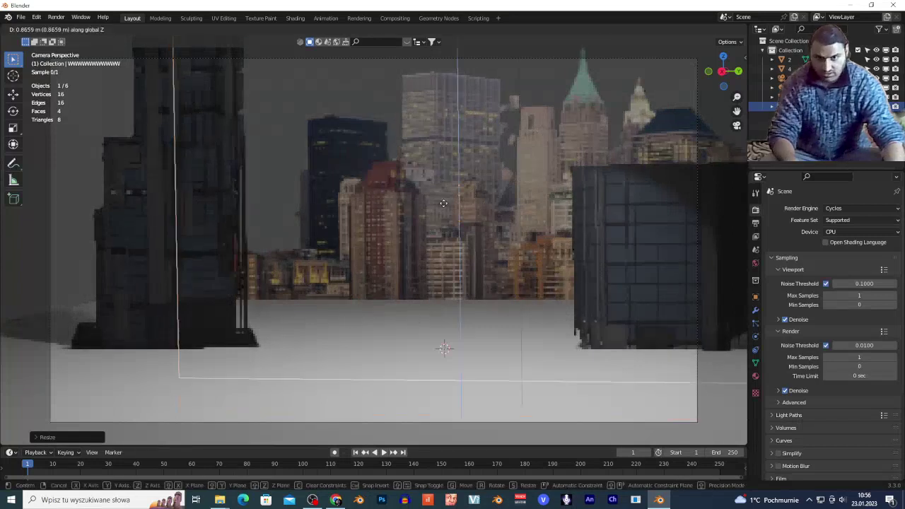
{"action": "key", "text": "z"}
{"action": "left_click", "coordinate": [442, 200]}
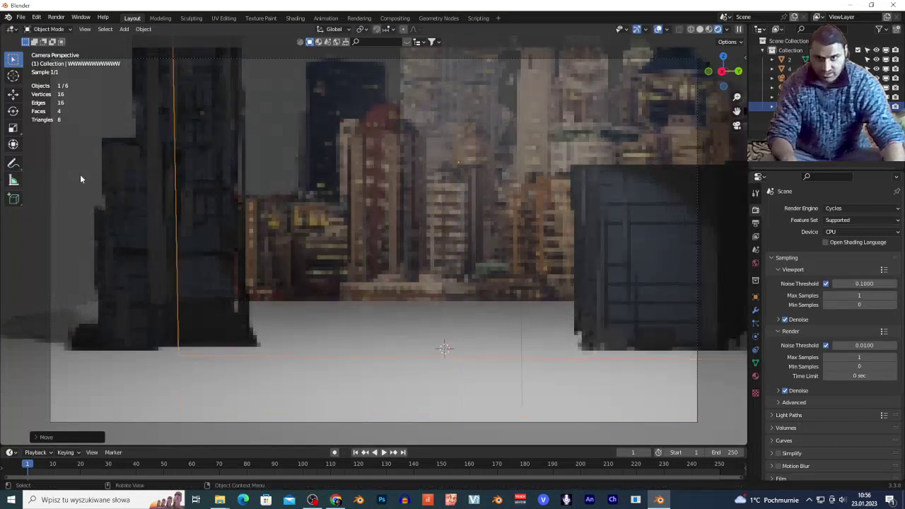
{"action": "left_click", "coordinate": [60, 185]}
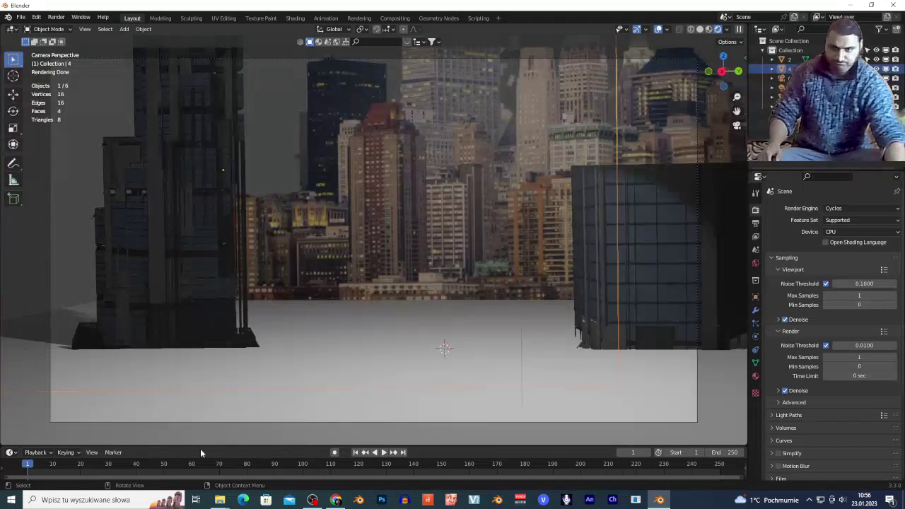
Turn the enlarged bottom timeline into a Shader Editor, then raise and keyframe the building's Roughness
{"action": "left_click_drag", "start_coordinate": [201, 447], "coordinate": [244, 348]}
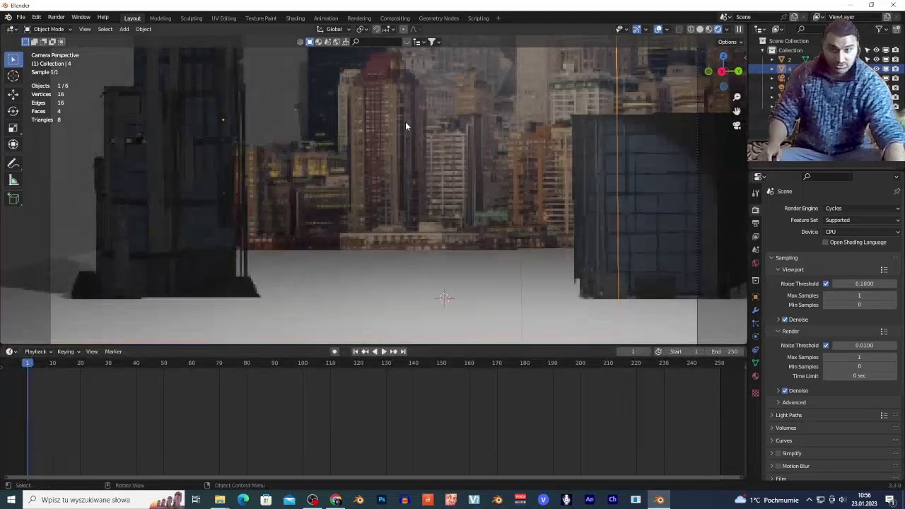
{"action": "left_click", "coordinate": [10, 352]}
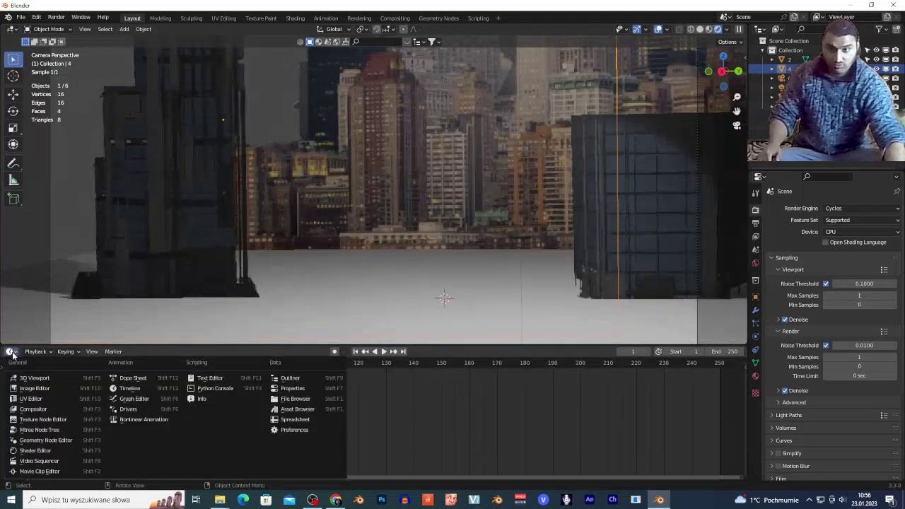
{"action": "left_click", "coordinate": [35, 451]}
{"action": "scroll", "coordinate": [309, 452], "scroll_direction": "up", "scroll_amount": 3}
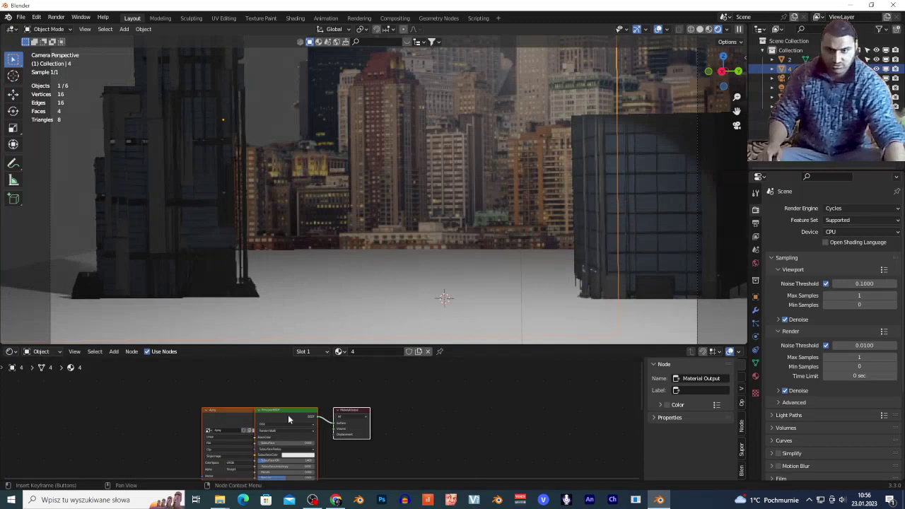
{"action": "scroll", "coordinate": [289, 416], "scroll_direction": "up", "scroll_amount": 5}
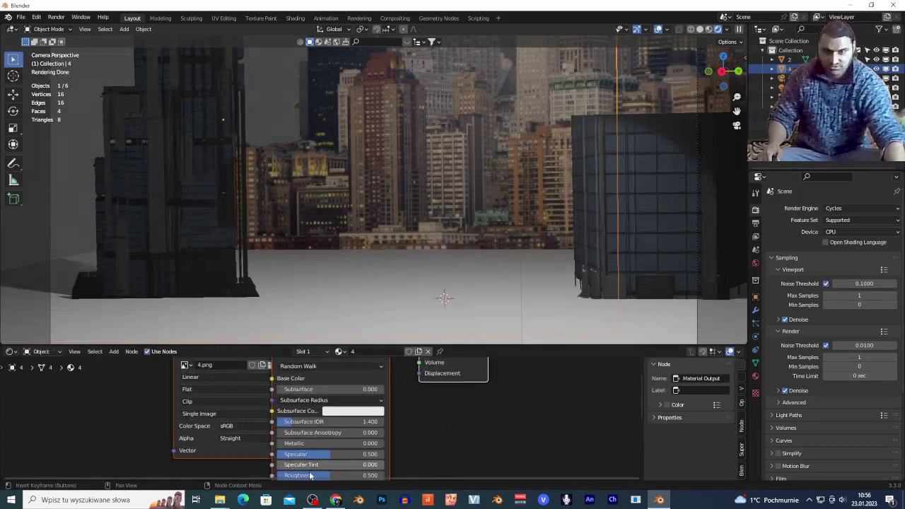
{"action": "scroll", "coordinate": [309, 465], "scroll_direction": "down", "scroll_amount": 1}
{"action": "left_click_drag", "start_coordinate": [309, 466], "coordinate": [320, 467]}
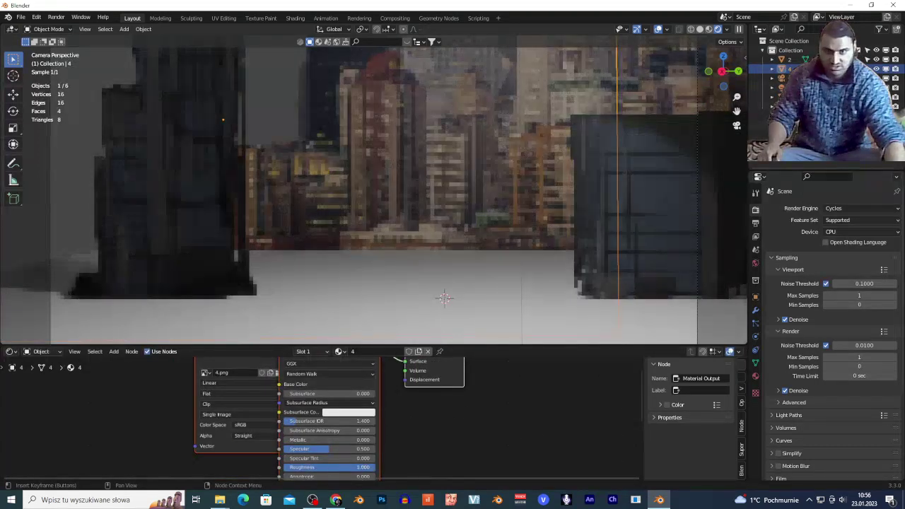
{"action": "key", "text": "i"}
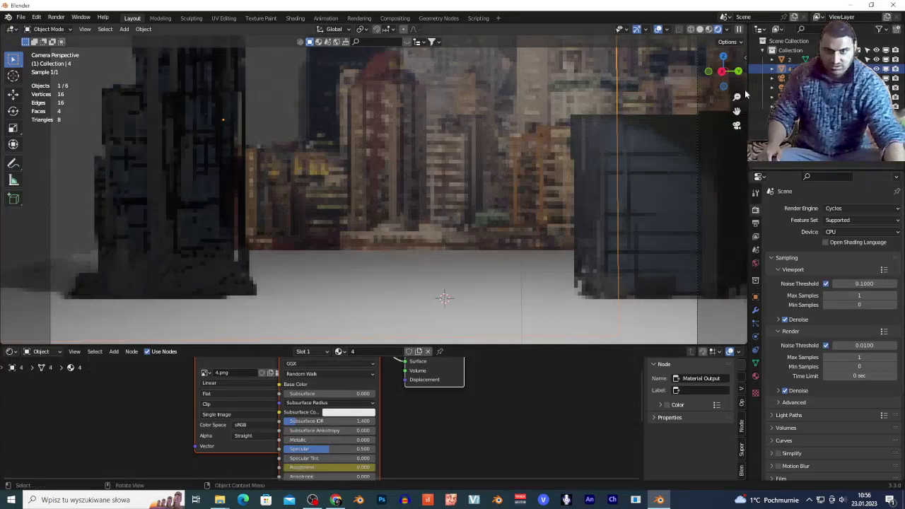
Set the skyline backdrop's Metallic and Specular to 1.000, reselect plane 4, and bring OBS forward
{"action": "left_click", "coordinate": [643, 79]}
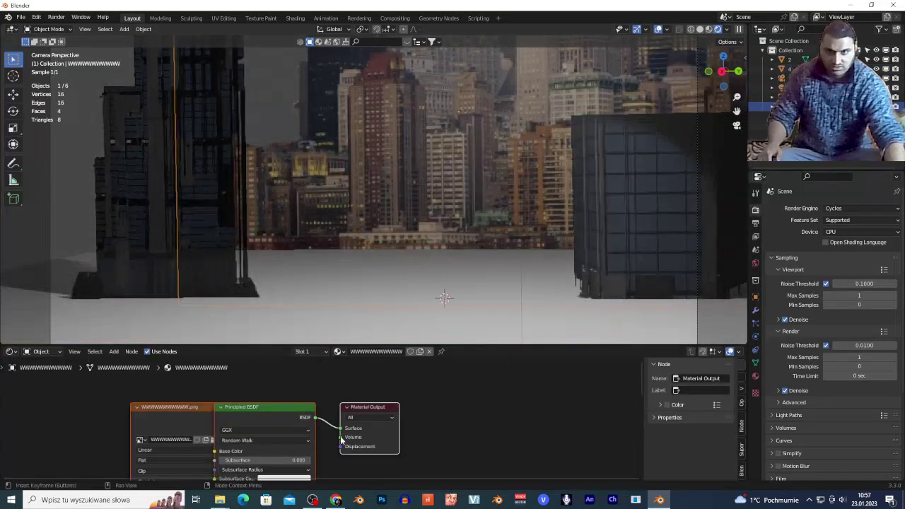
{"action": "middle_click_drag", "start_coordinate": [273, 410], "coordinate": [337, 344]}
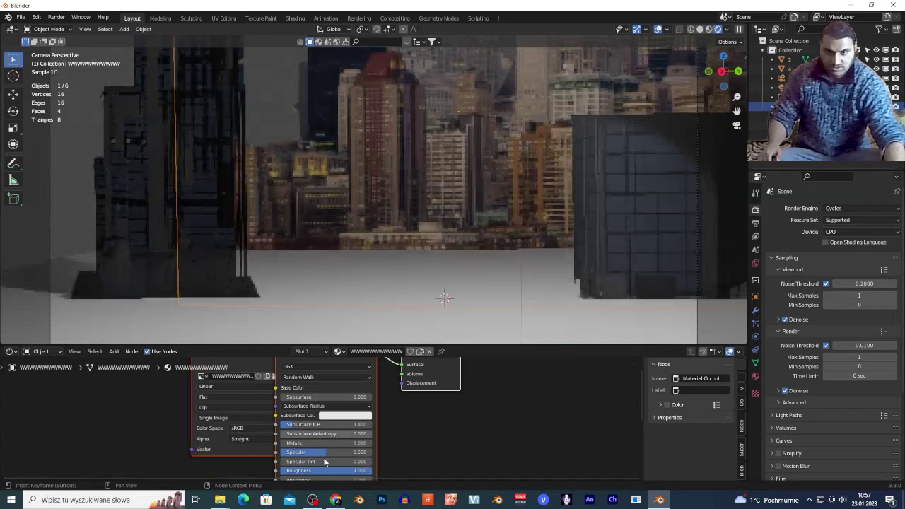
{"action": "left_click_drag", "start_coordinate": [327, 453], "coordinate": [375, 442]}
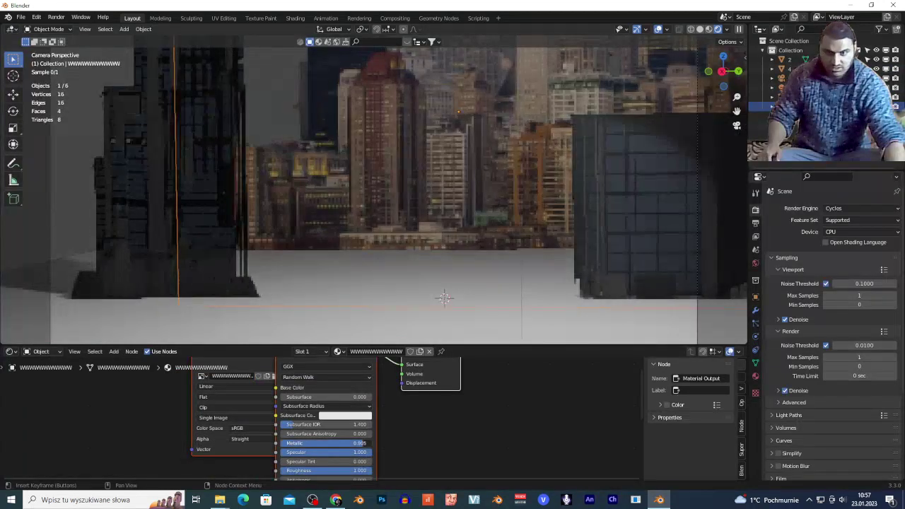
{"action": "left_click", "coordinate": [402, 206]}
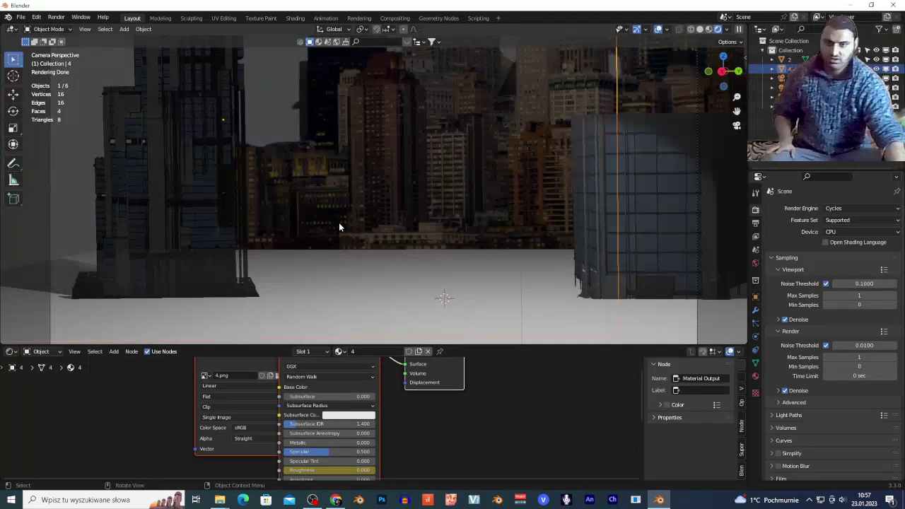
{"action": "left_click", "coordinate": [313, 500]}
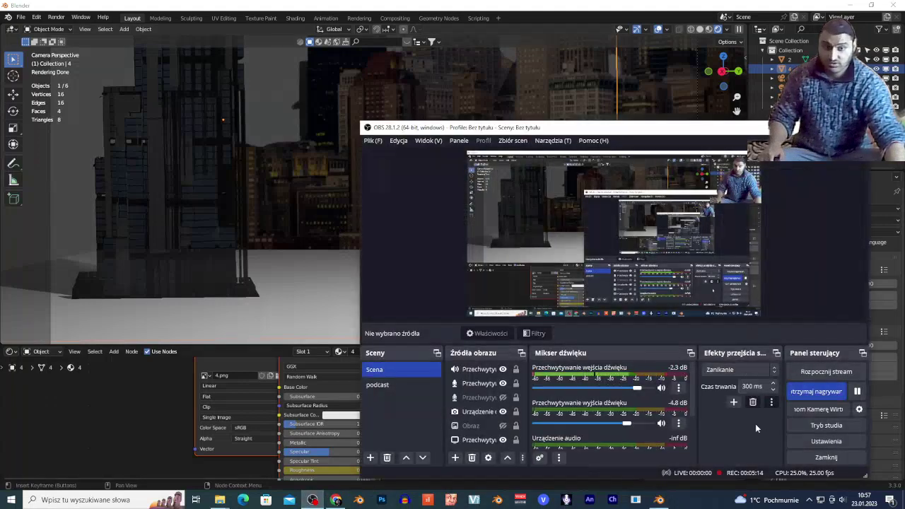